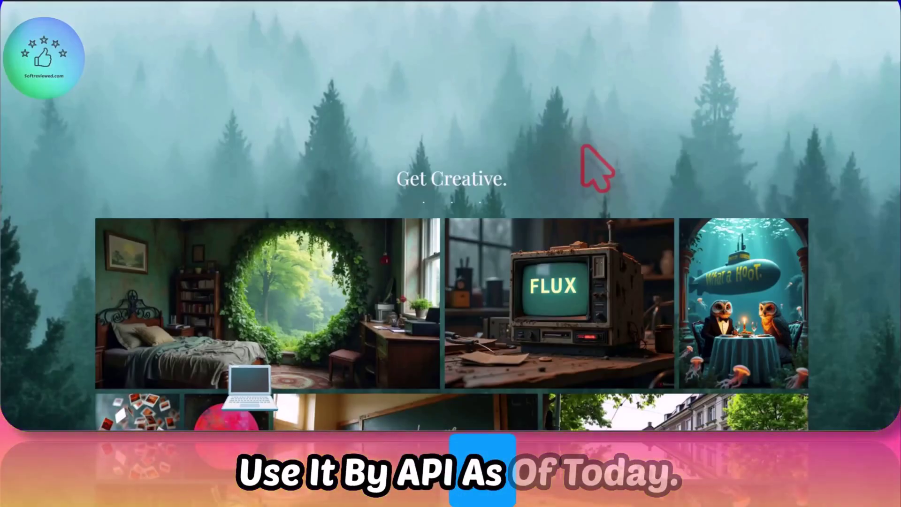
scroll(583, 147, "down", 3)
Step: Open the bedroom portal sample full-size and page forward to the barn photograph, image 9 of 44
left_click(296, 149)
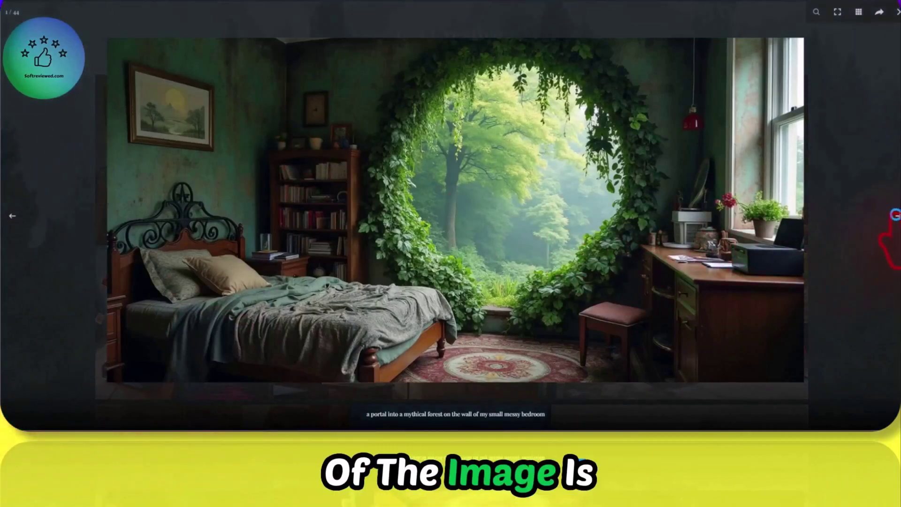
left_click(895, 215)
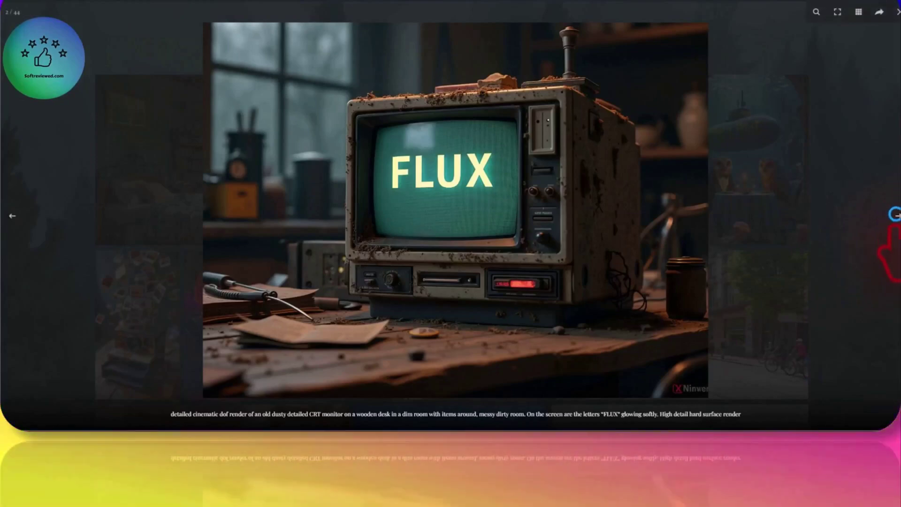
left_click(895, 215)
left_click(894, 215)
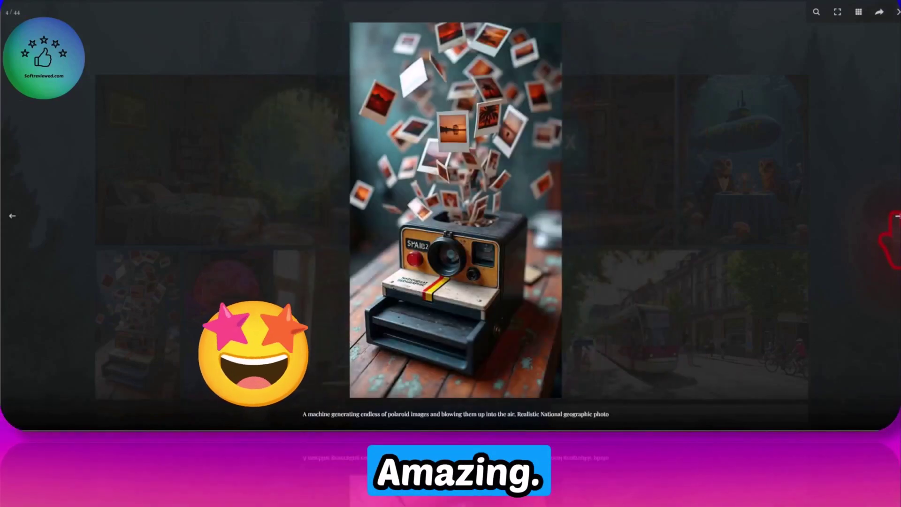
left_click(896, 215)
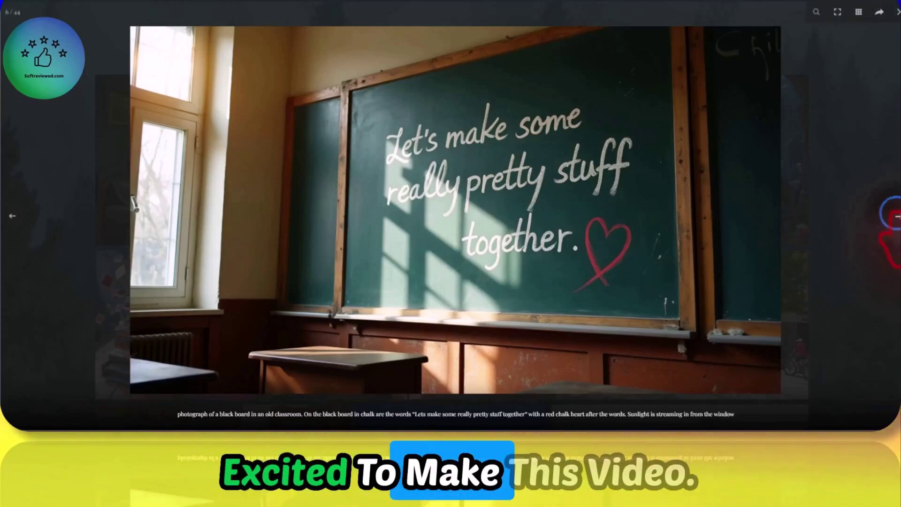
left_click(894, 216)
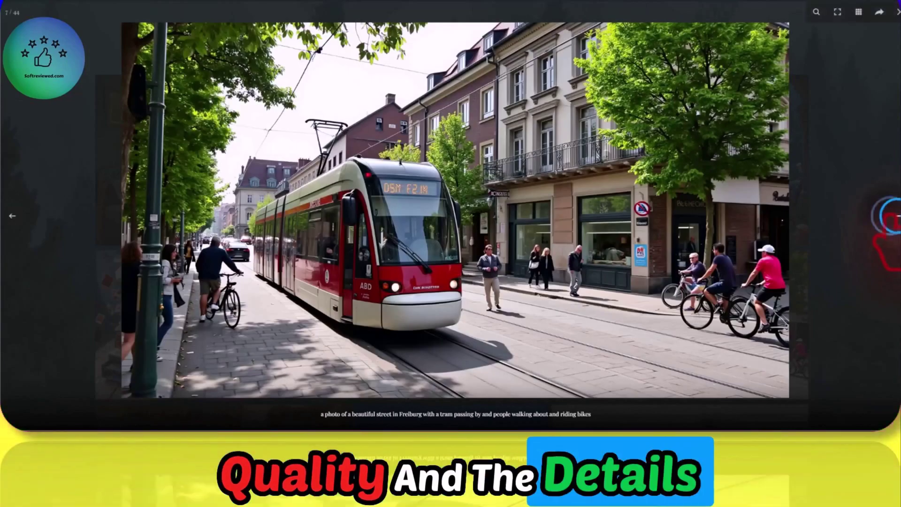
left_click(894, 216)
left_click(894, 215)
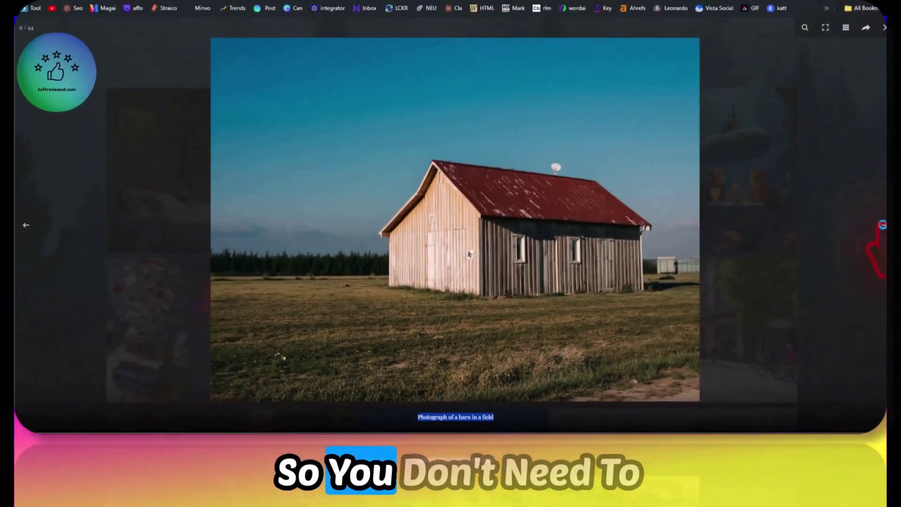
Step: Page through the samples from the grey-haired man photo to the neon face artwork
key("Right")
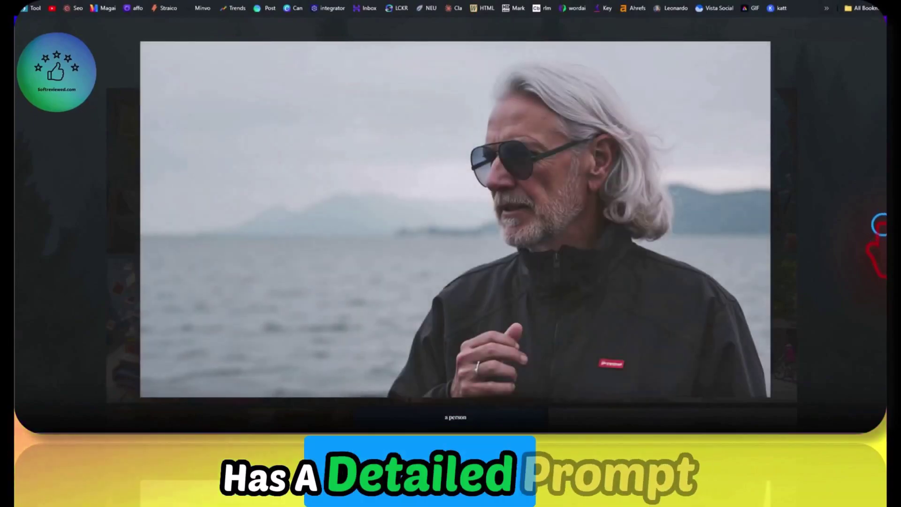
left_click(881, 226)
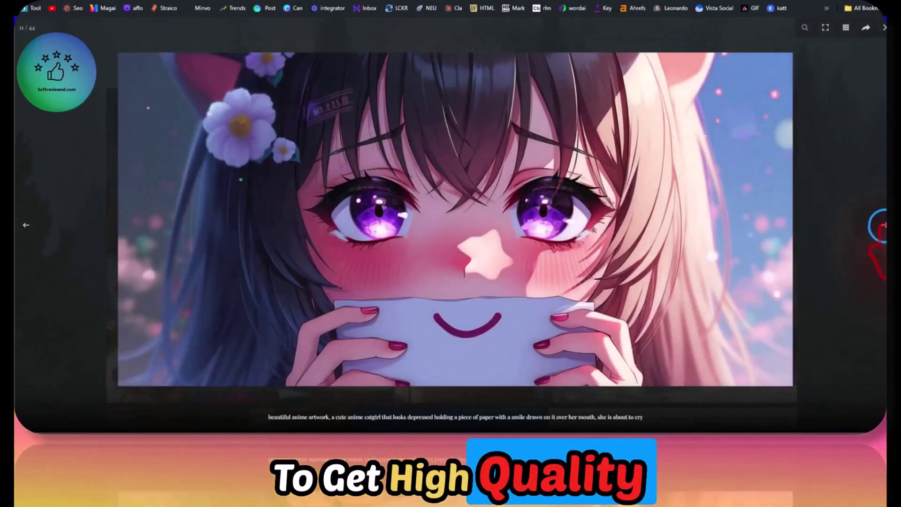
left_click(881, 226)
left_click(881, 226)
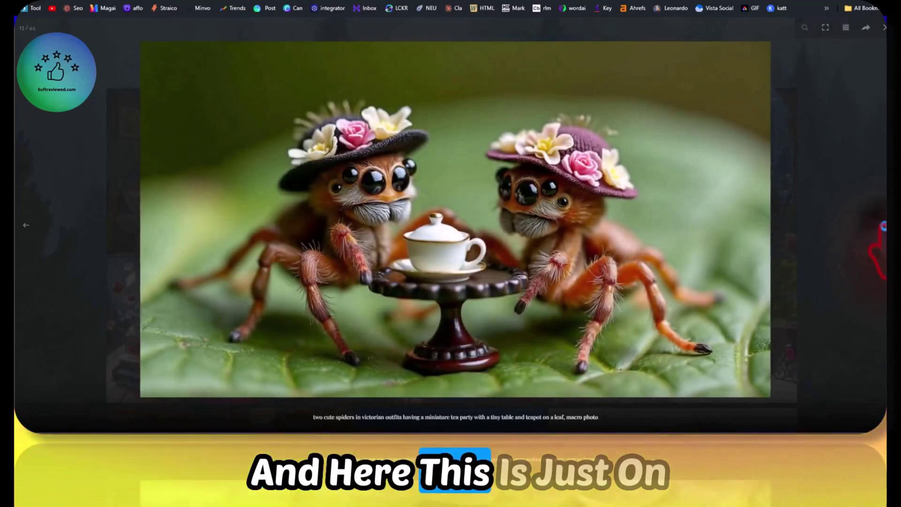
left_click(881, 226)
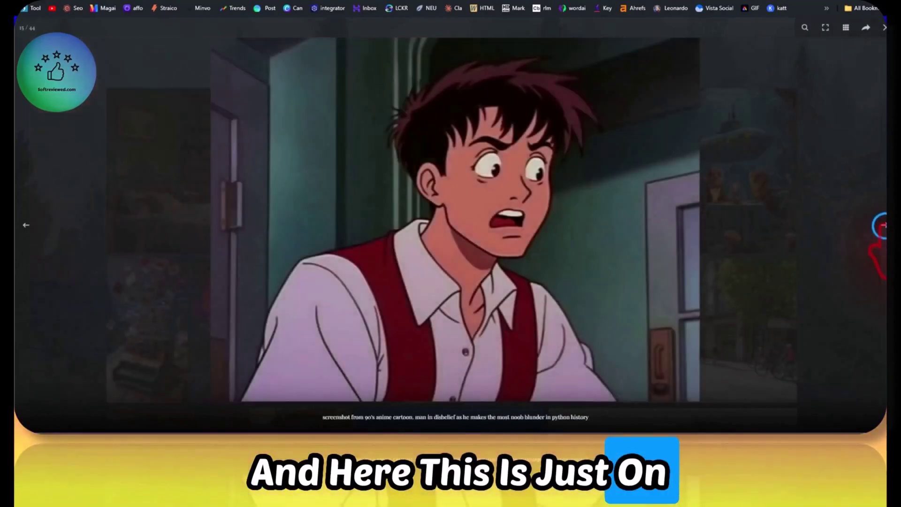
left_click(881, 226)
left_click(881, 225)
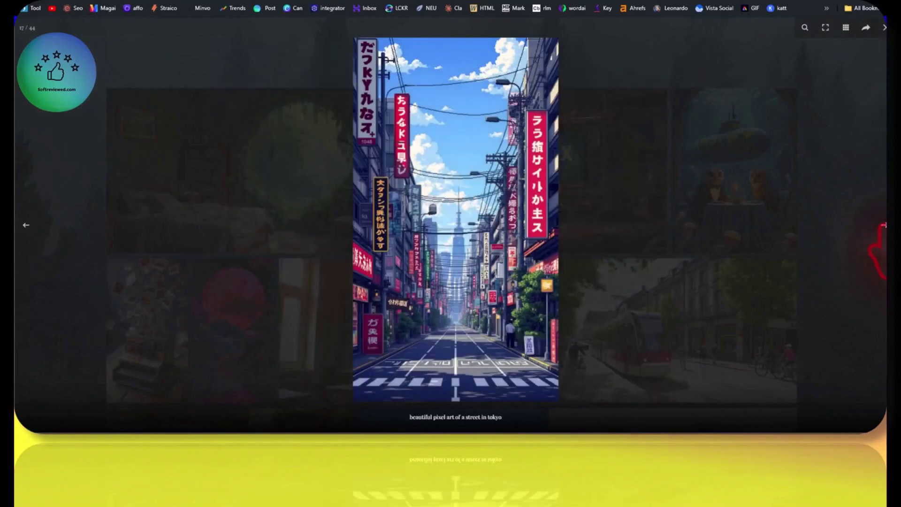
left_click(882, 226)
Step: Continue to the TV-head monster, return to the three women photo to inspect the hands, then close it
left_click(881, 226)
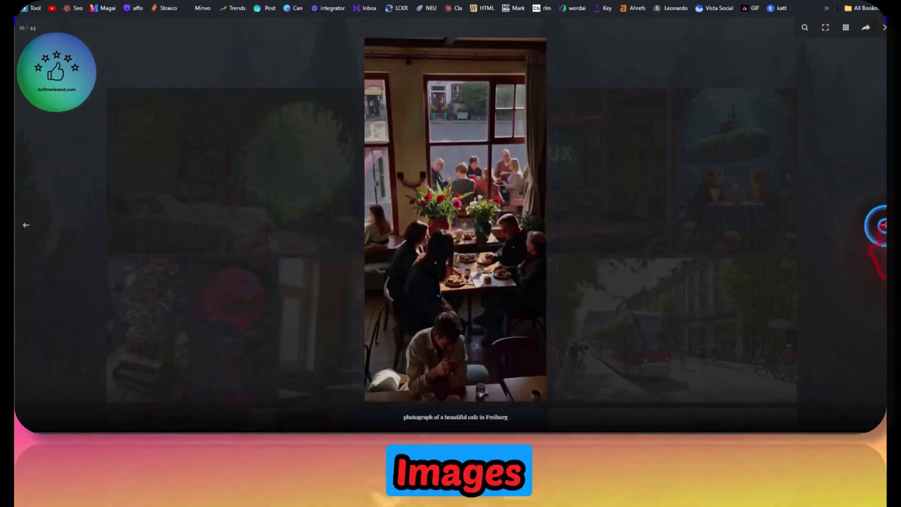
left_click(881, 226)
left_click(881, 226)
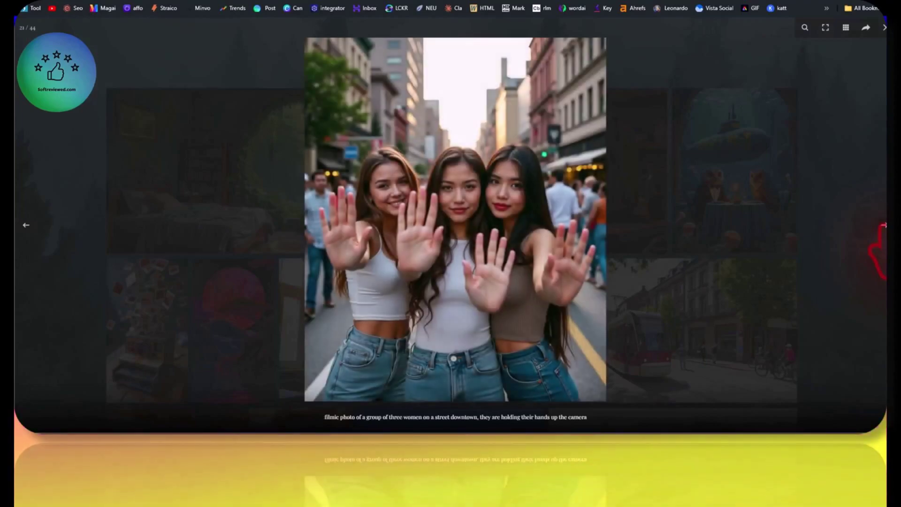
left_click(882, 226)
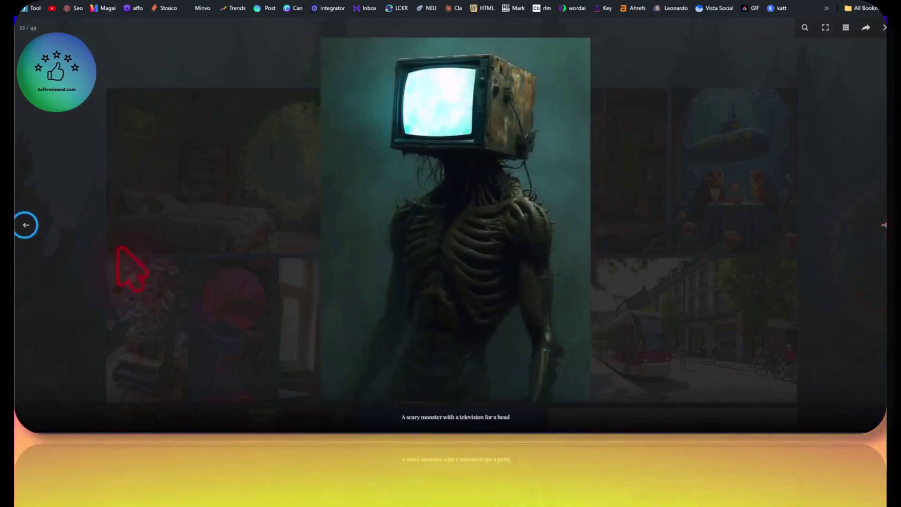
left_click(24, 225)
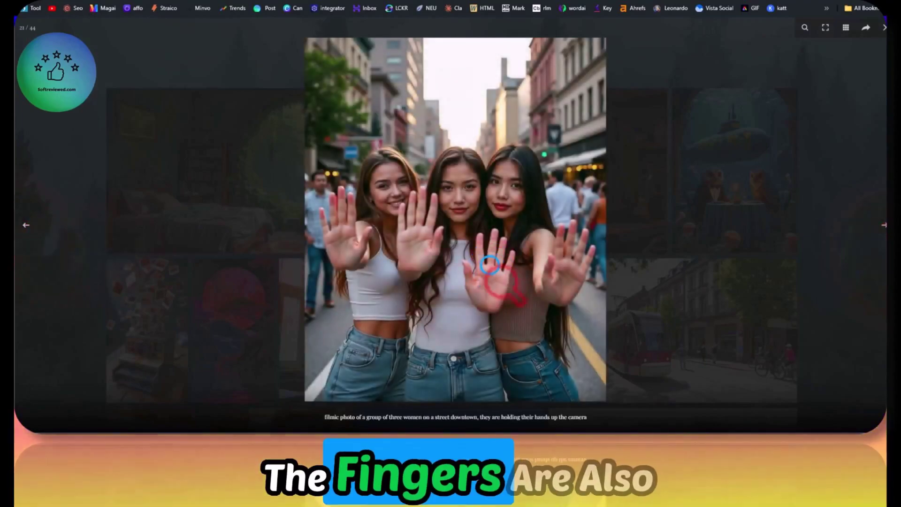
left_click(490, 265)
left_click(738, 247)
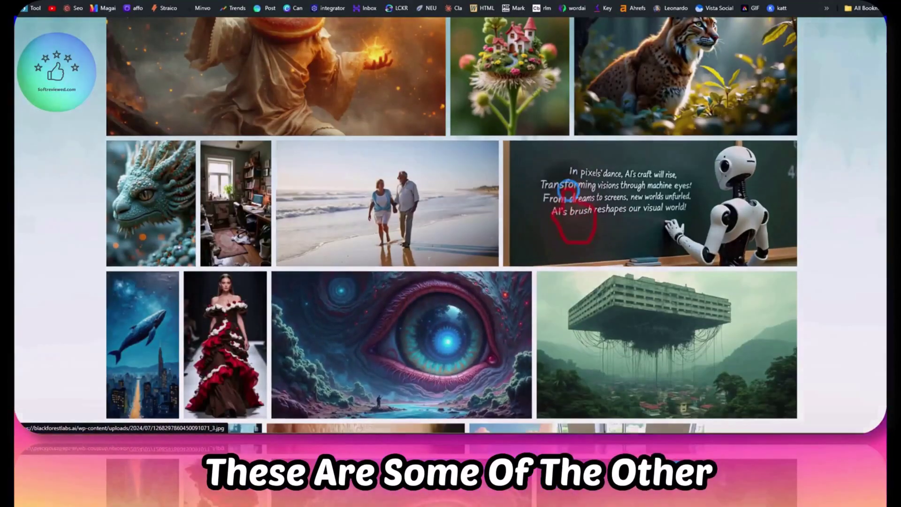
Step: Open the robot blackboard image, advance to the floating building, and close the viewer
left_click(566, 195)
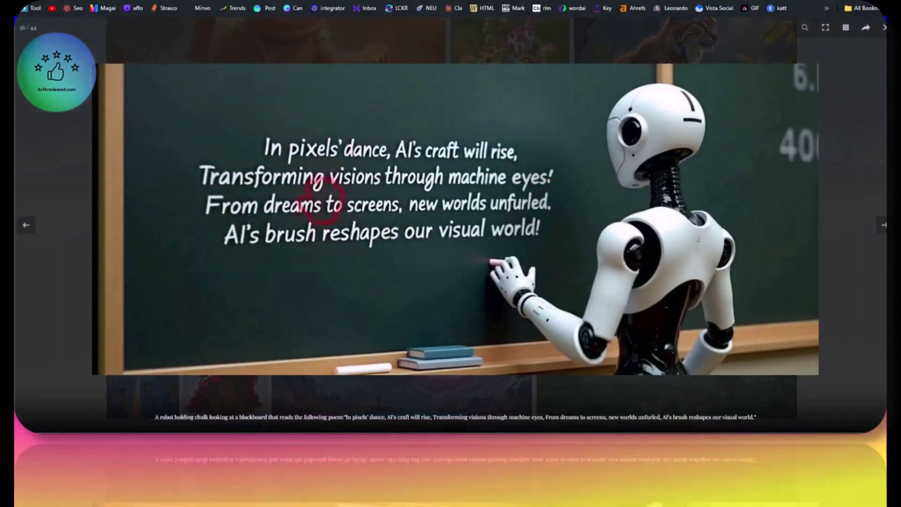
left_click(880, 224)
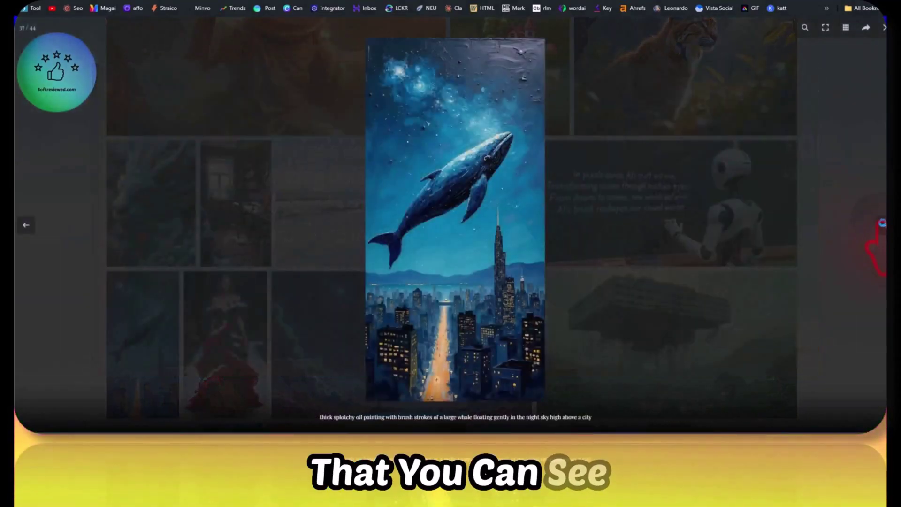
left_click(881, 225)
left_click(881, 225)
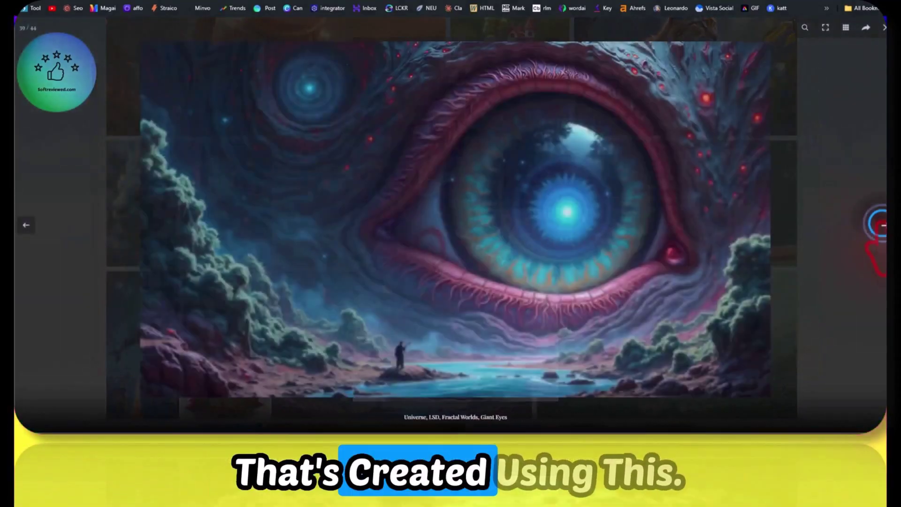
left_click(881, 224)
left_click(835, 202)
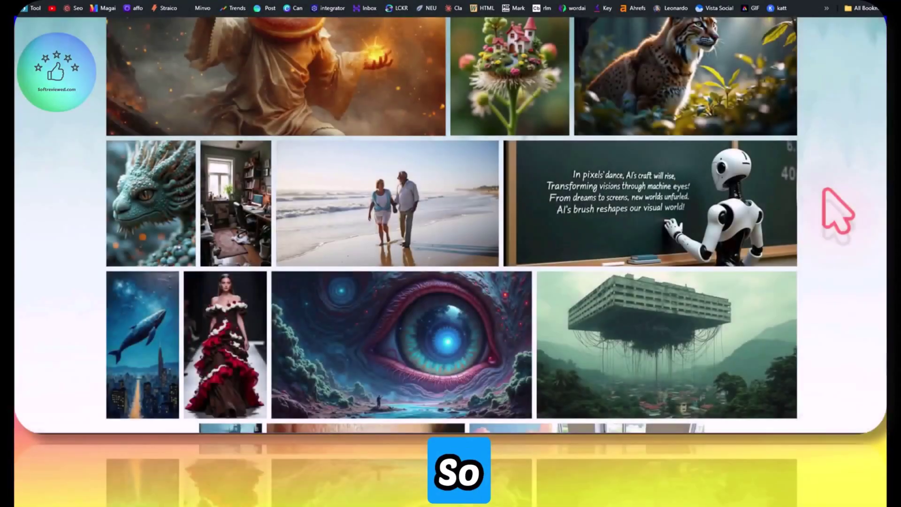
Step: Scroll to the Get FLUX.1 section showing FLUX.1 [pro], [dev] and [schnell] with their providers
scroll(835, 207, "down", 4)
scroll(835, 207, "down", 9)
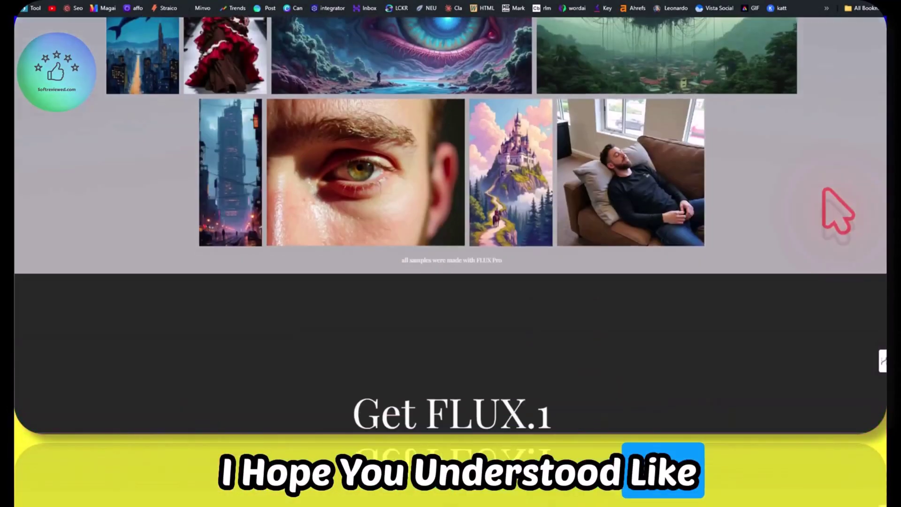
scroll(838, 210, "down", 2)
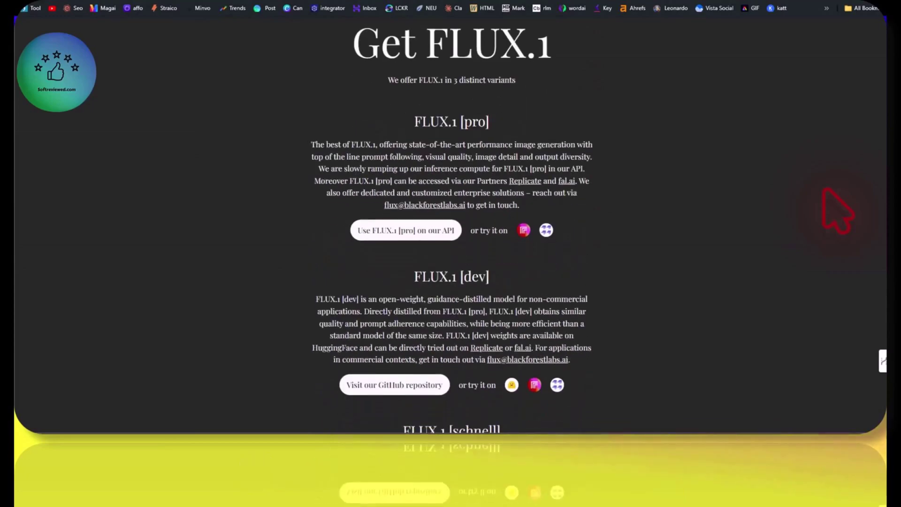
scroll(838, 210, "up", 1)
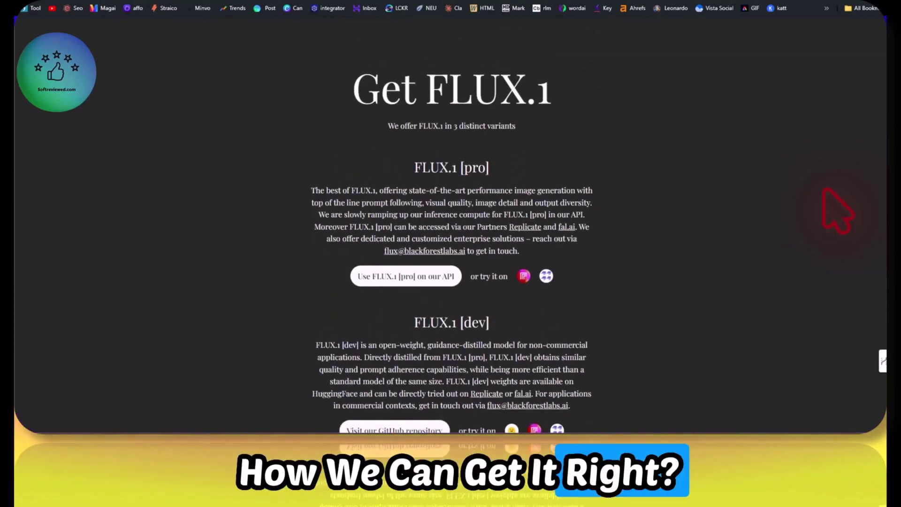
scroll(469, 157, "down", 6)
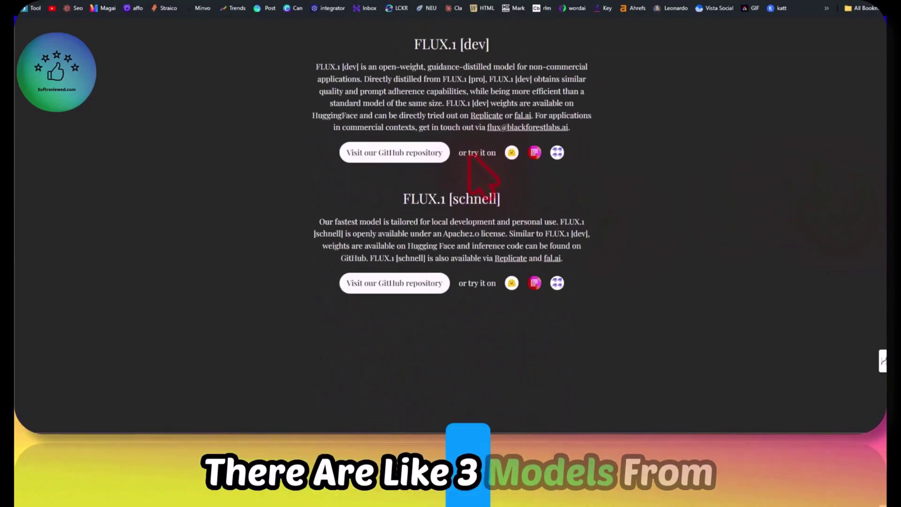
scroll(469, 156, "up", 7)
scroll(471, 150, "down", 3)
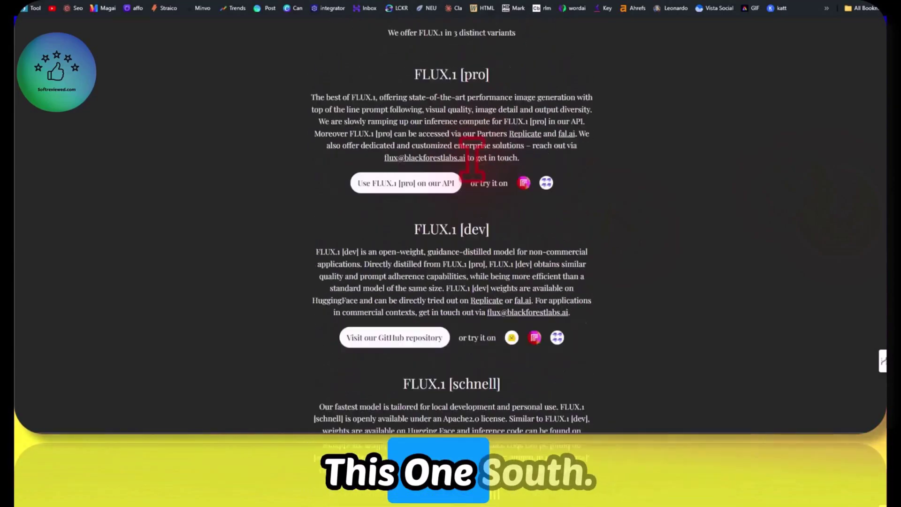
scroll(472, 159, "down", 2)
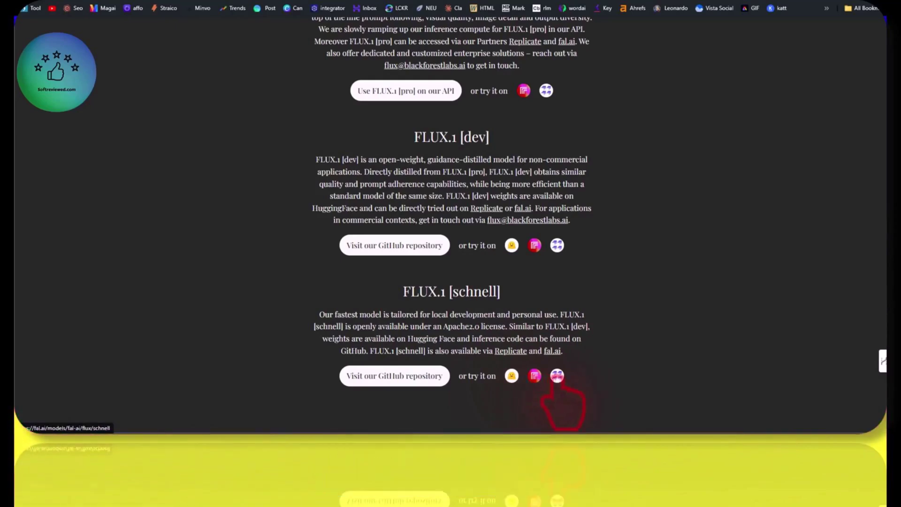
left_click(511, 376)
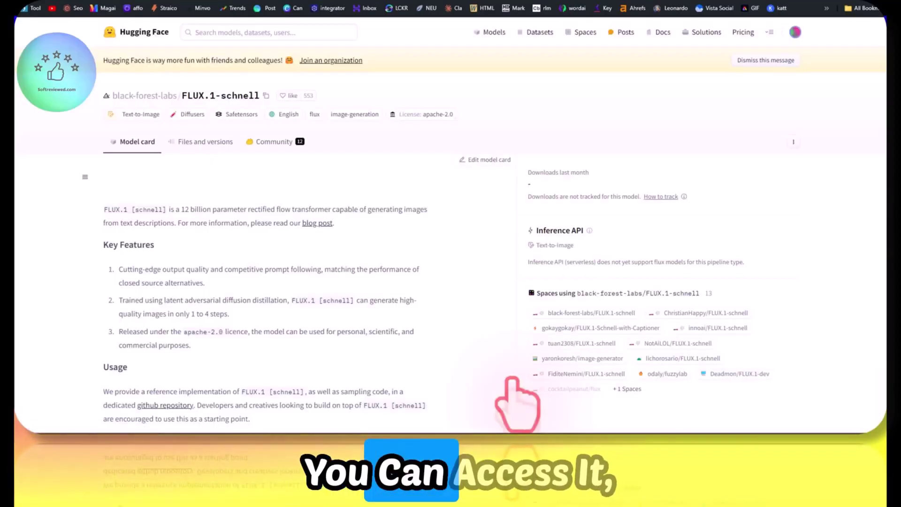
scroll(707, 244, "down", 6)
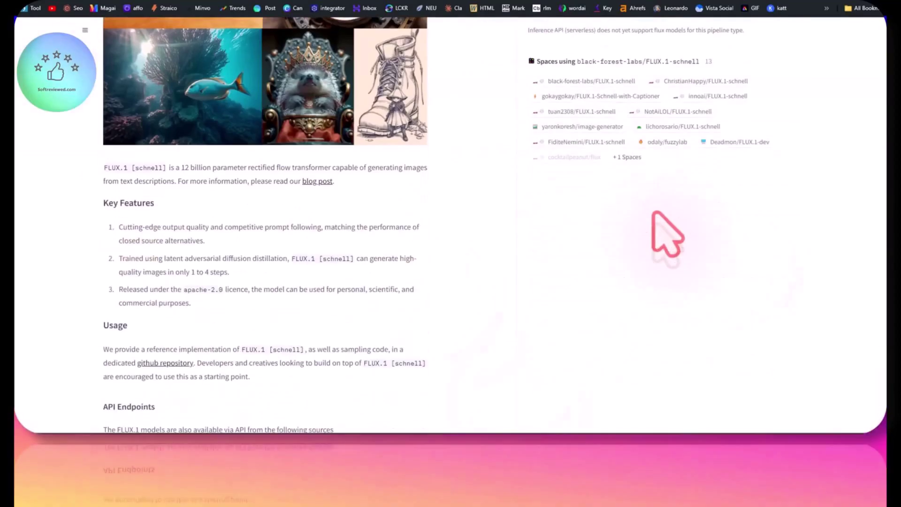
scroll(669, 235, "up", 5)
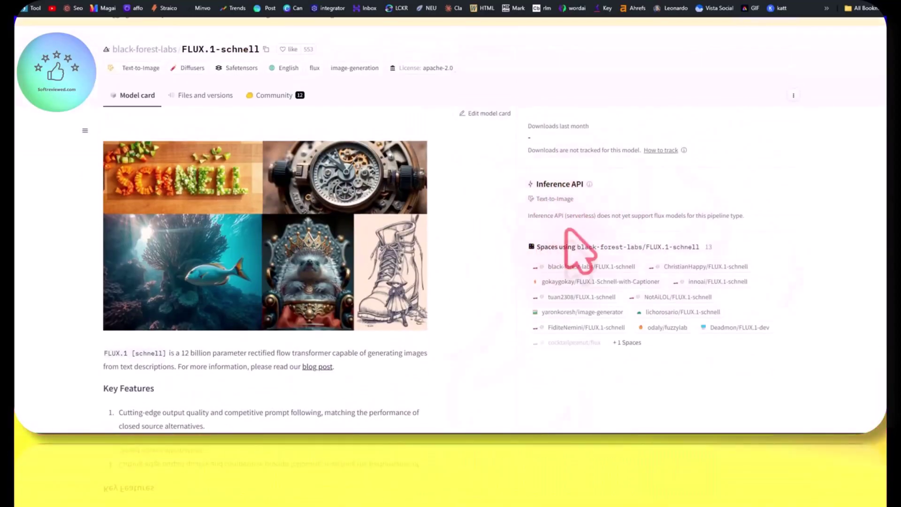
scroll(308, 245, "down", 4)
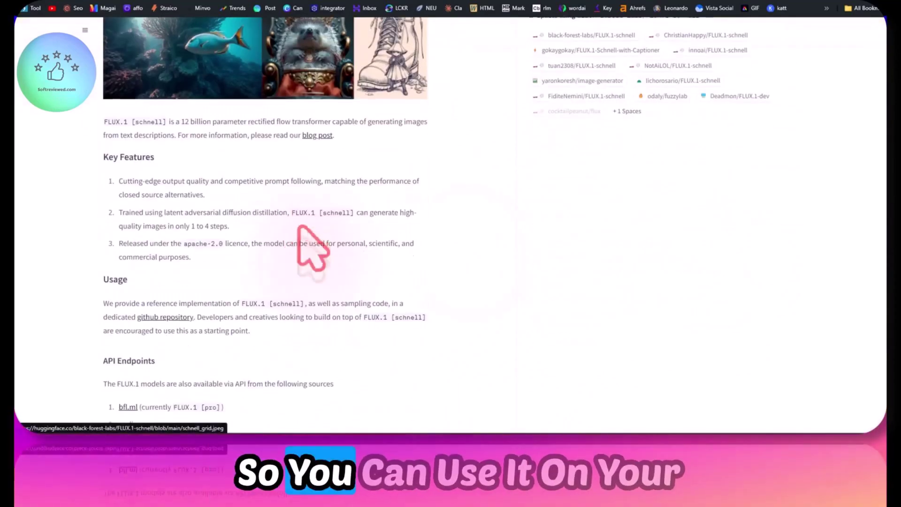
scroll(310, 245, "up", 5)
left_click(31, 19)
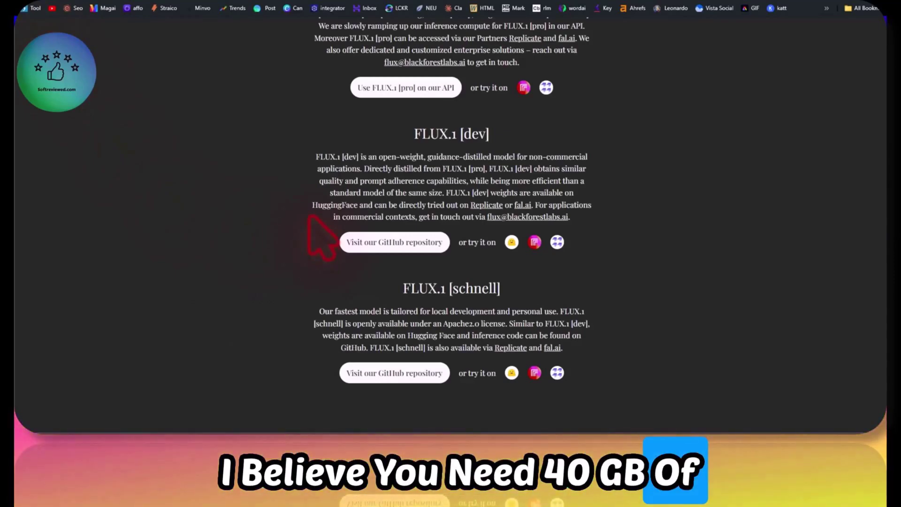
scroll(349, 148, "up", 1)
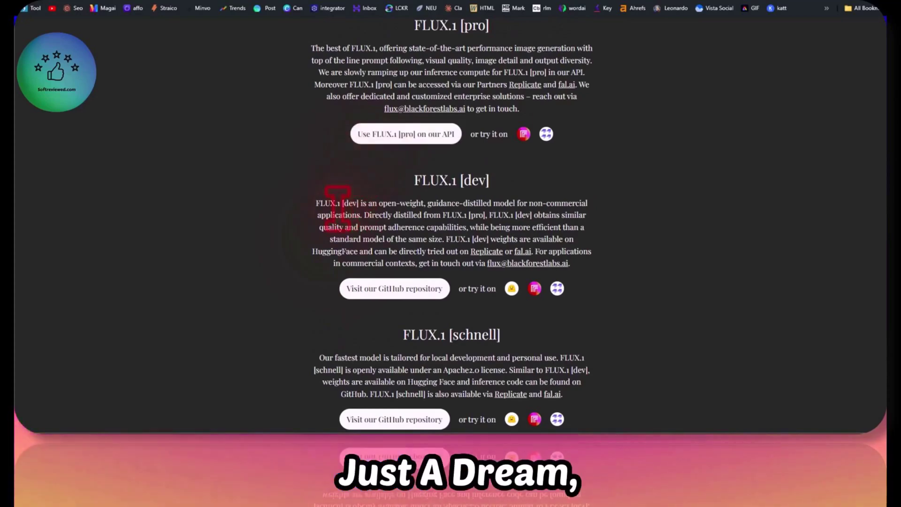
scroll(337, 206, "up", 1)
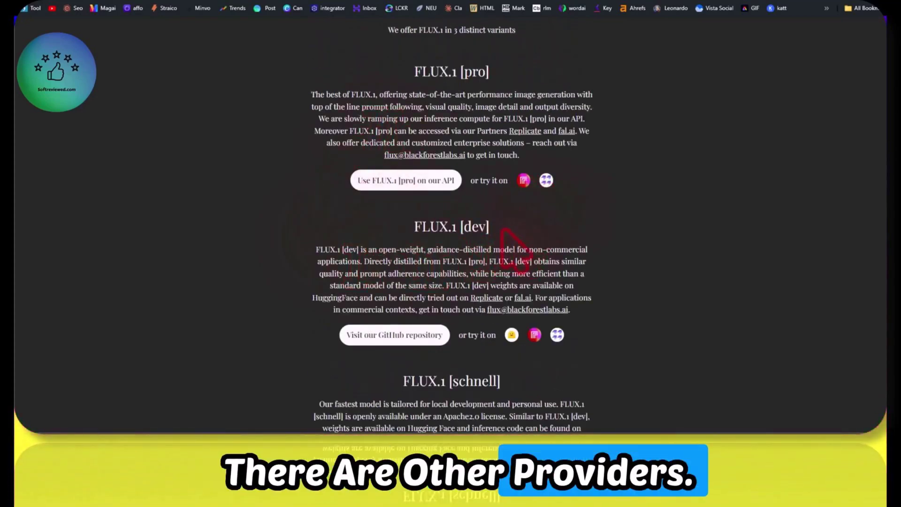
scroll(501, 229, "down", 2)
scroll(424, 164, "up", 2)
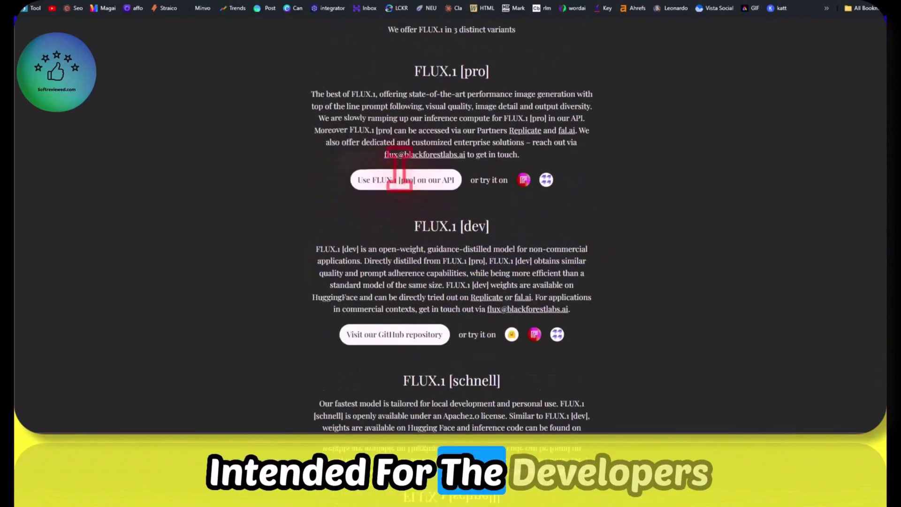
left_click_drag(495, 226, 440, 227)
left_click(446, 242)
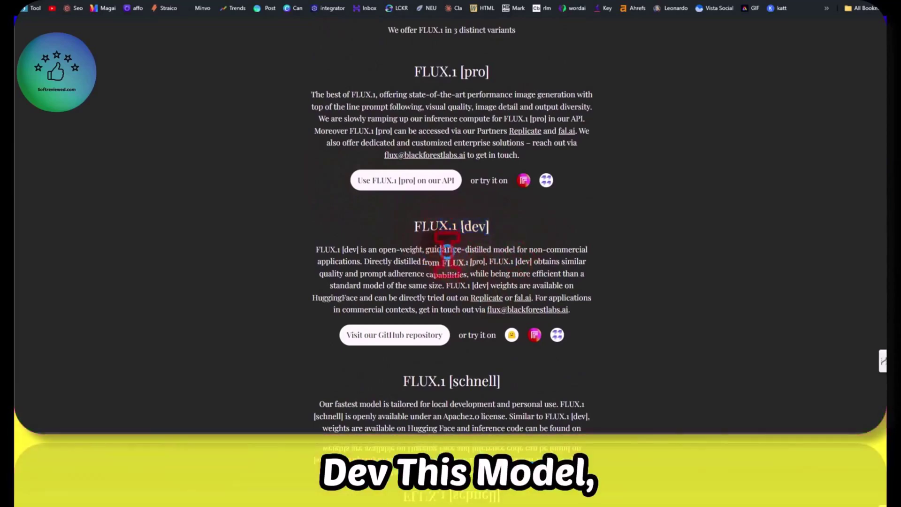
scroll(496, 162, "up", 2)
left_click_drag(496, 162, 443, 164)
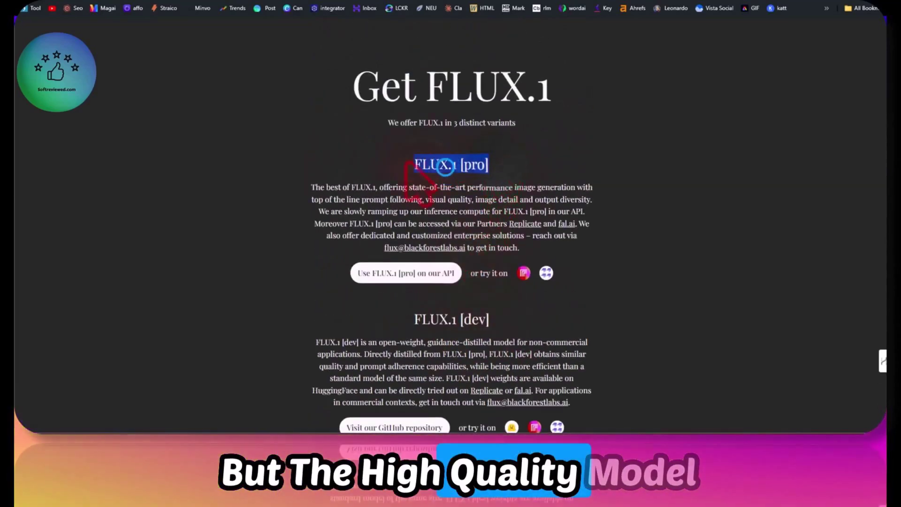
left_click(445, 167)
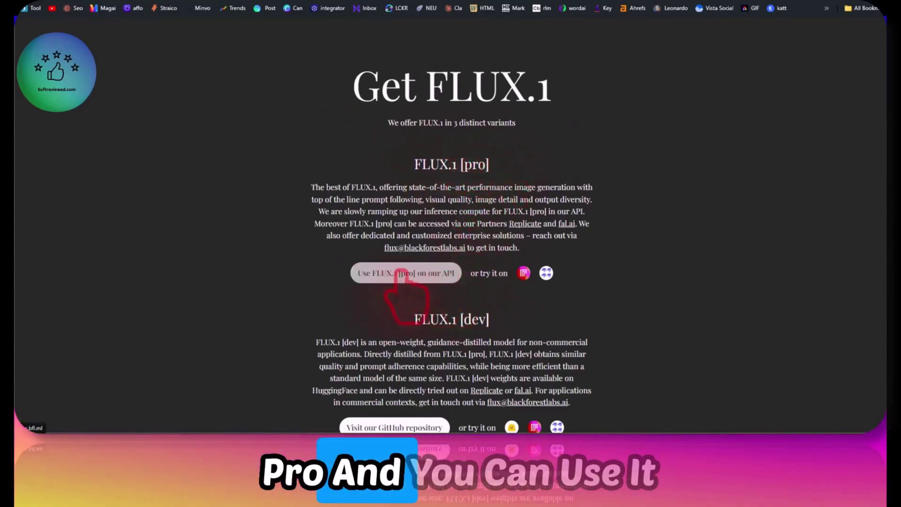
left_click(423, 272)
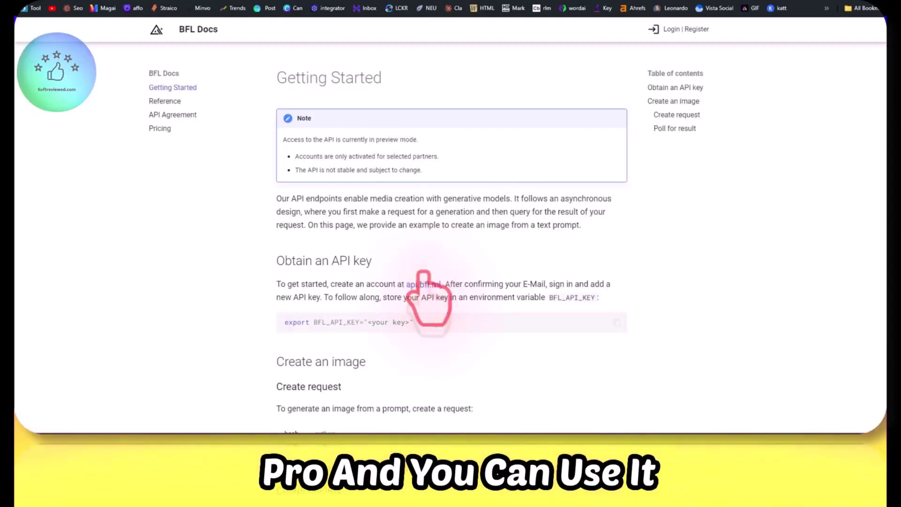
scroll(423, 272, "down", 5)
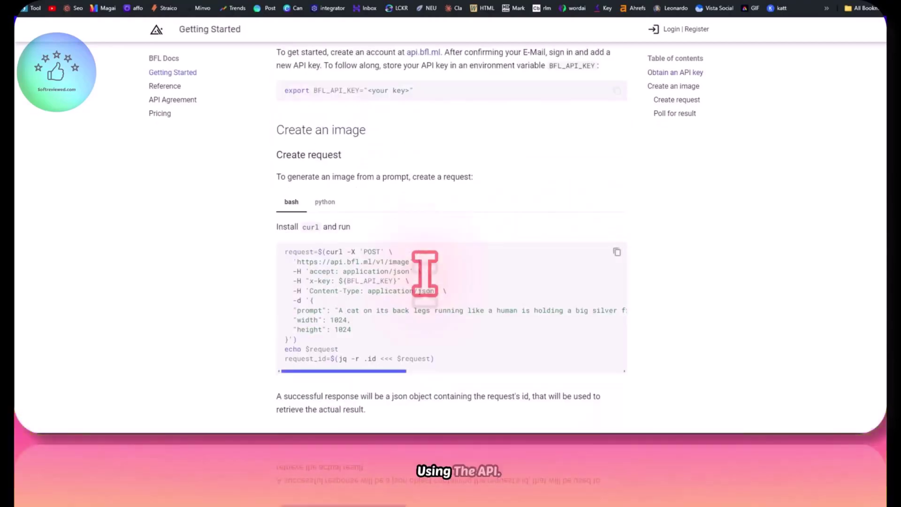
scroll(424, 273, "down", 7)
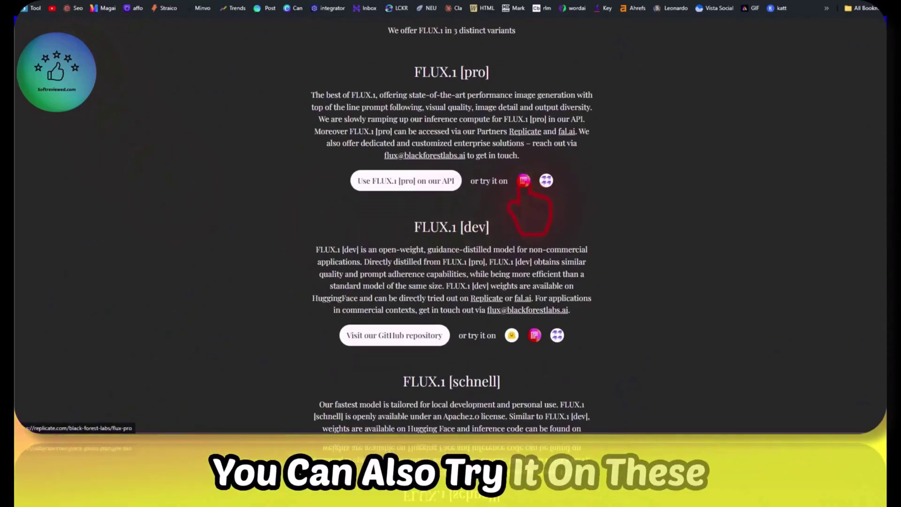
Step: Open FLUX.1 [pro] on Replicate and view its API tab's HTTP request example
left_click(525, 182)
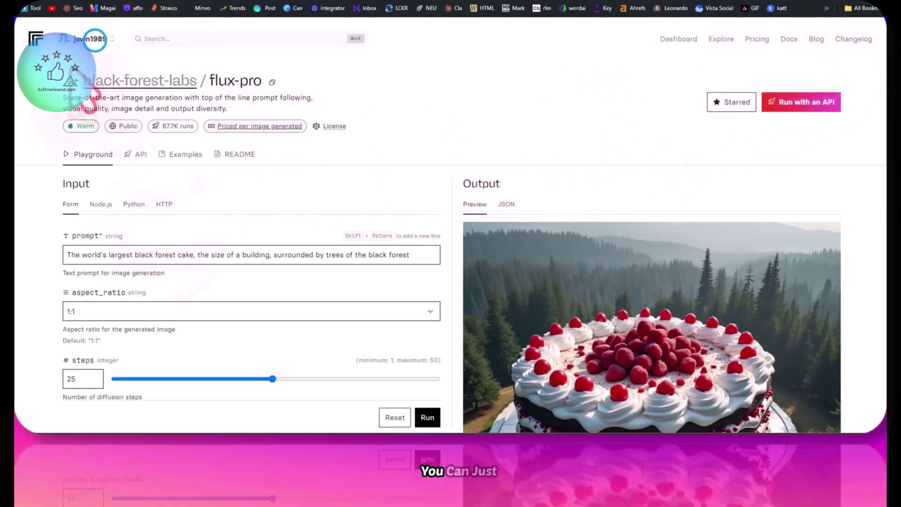
left_click(90, 38)
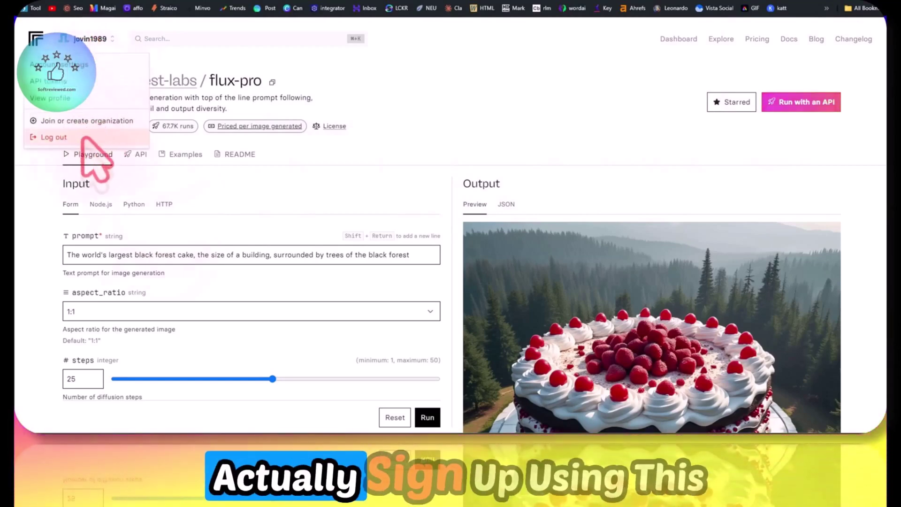
left_click(135, 155)
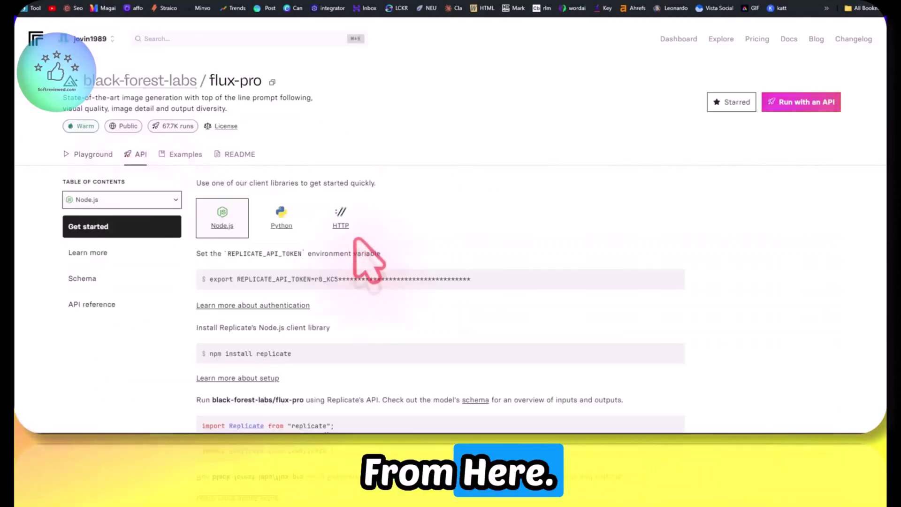
left_click(341, 219)
Step: Return to the flux-pro Playground and look over the black forest cake result
left_click(96, 155)
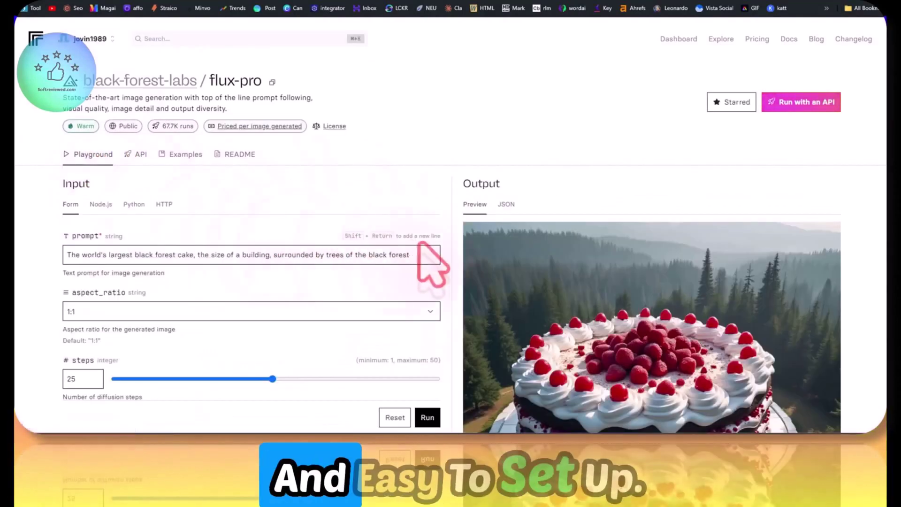
scroll(418, 245, "down", 4)
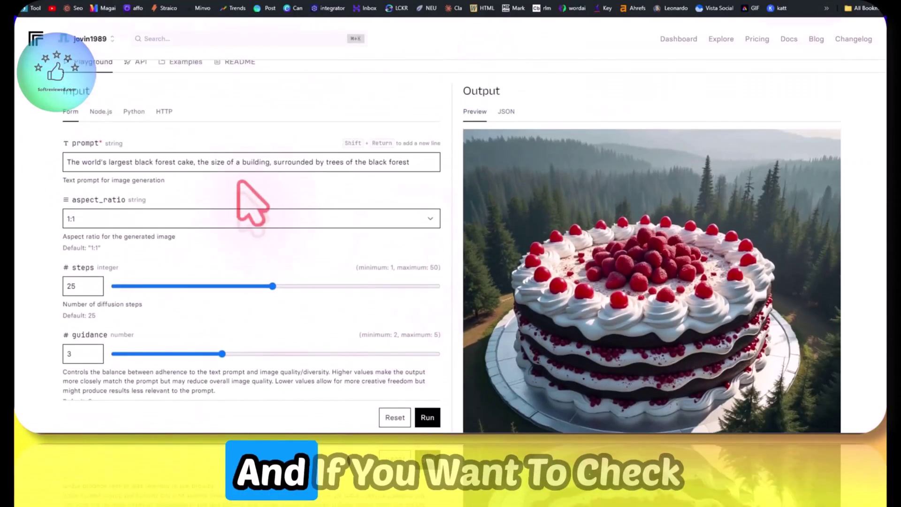
scroll(206, 132, "up", 2)
scroll(295, 257, "down", 3)
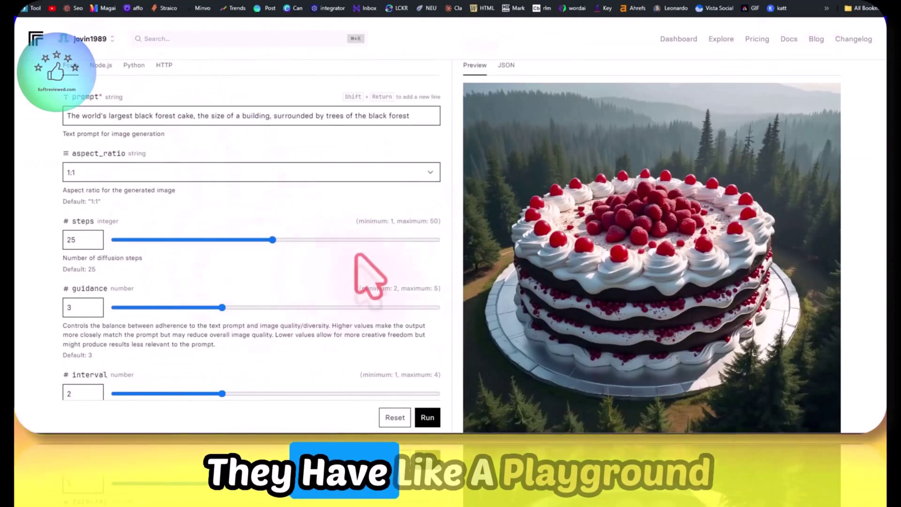
scroll(379, 247, "up", 1)
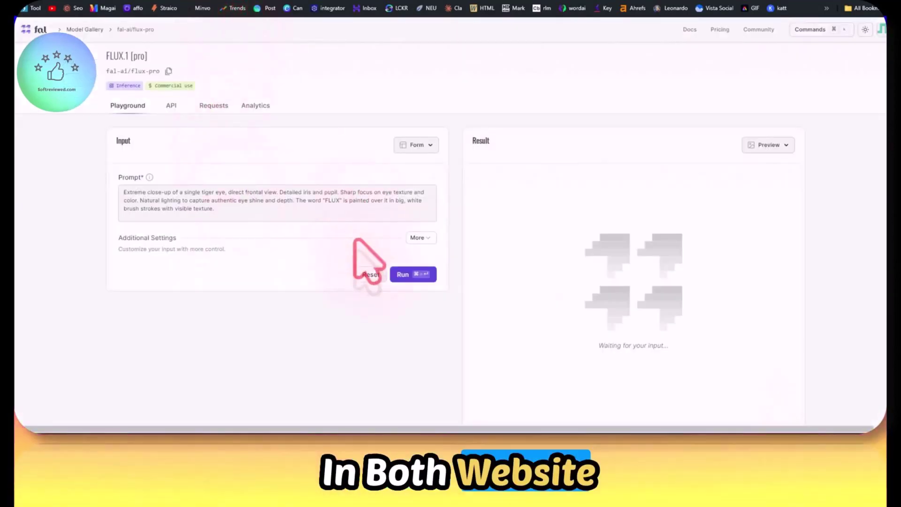
Step: View fal.ai pricing, log in, and look over the Usage and API Keys pages
left_click(723, 30)
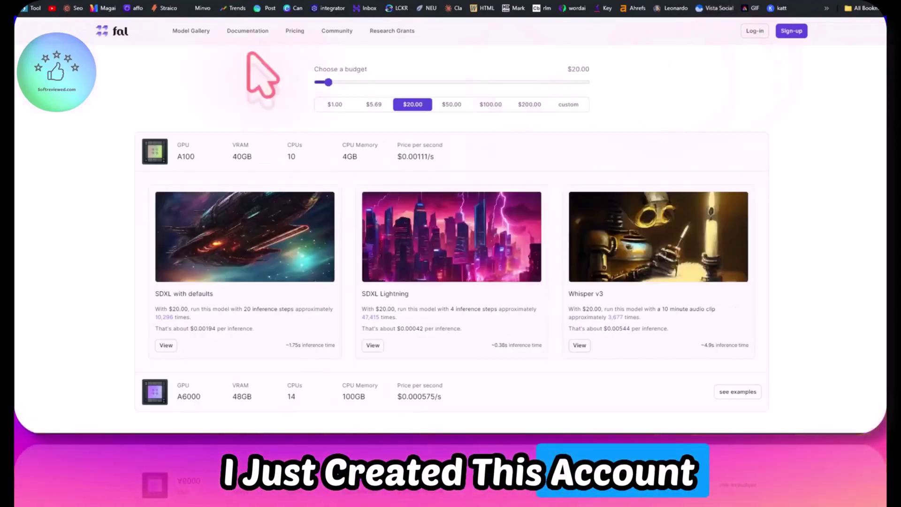
left_click(752, 31)
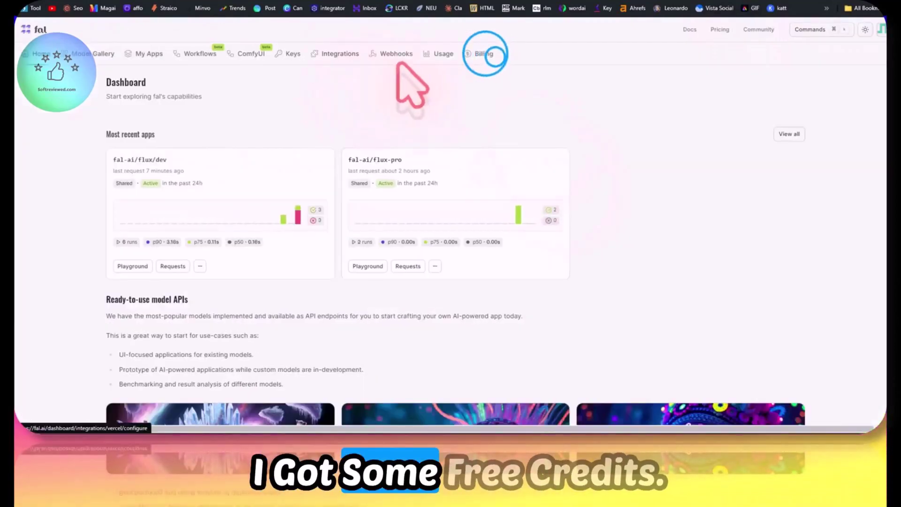
left_click(485, 53)
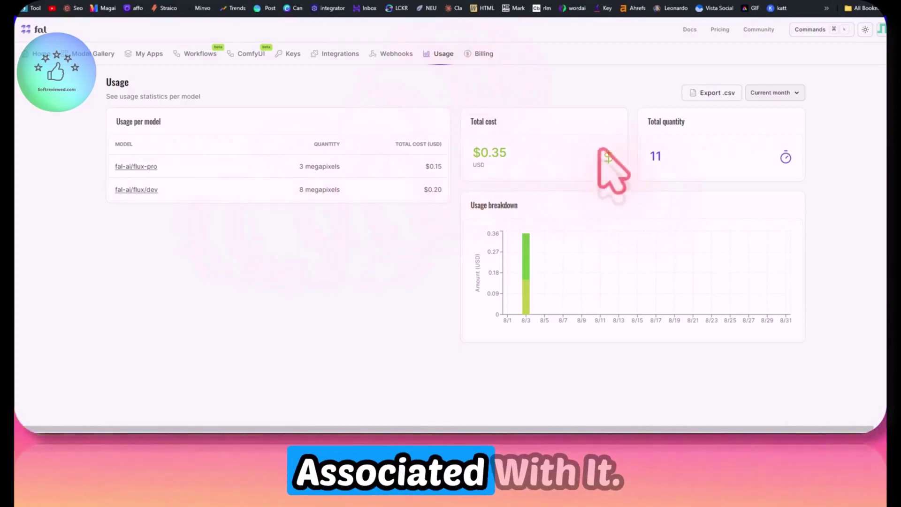
left_click(294, 54)
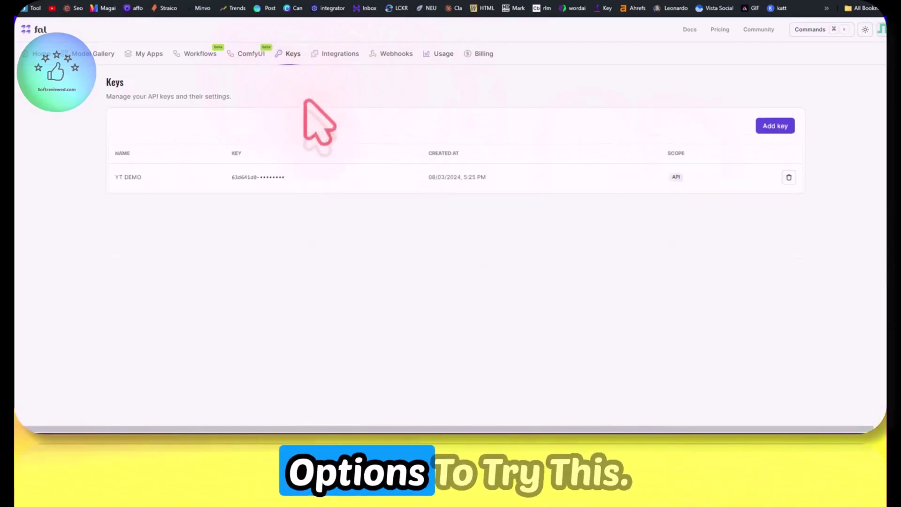
Step: On the Billing page, dismiss the billing-address banner and highlight the $11.65 current balance
left_click(478, 53)
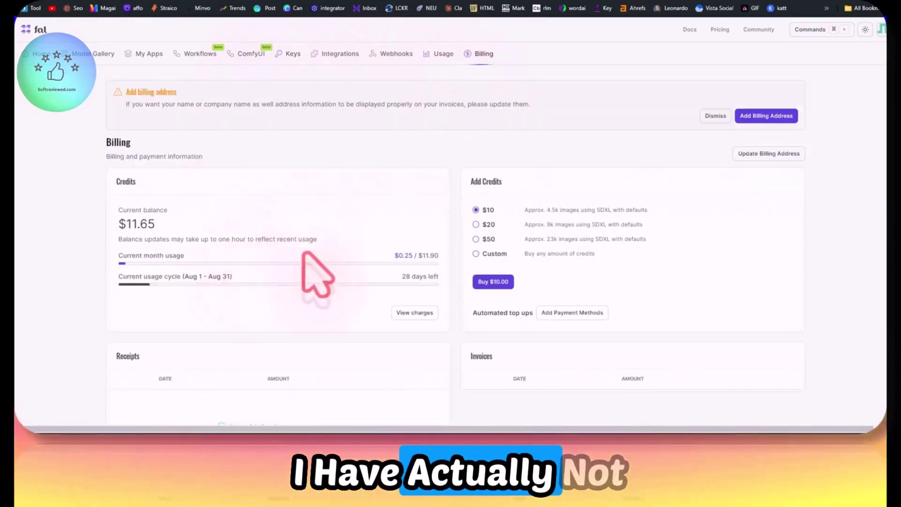
scroll(346, 251, "down", 5)
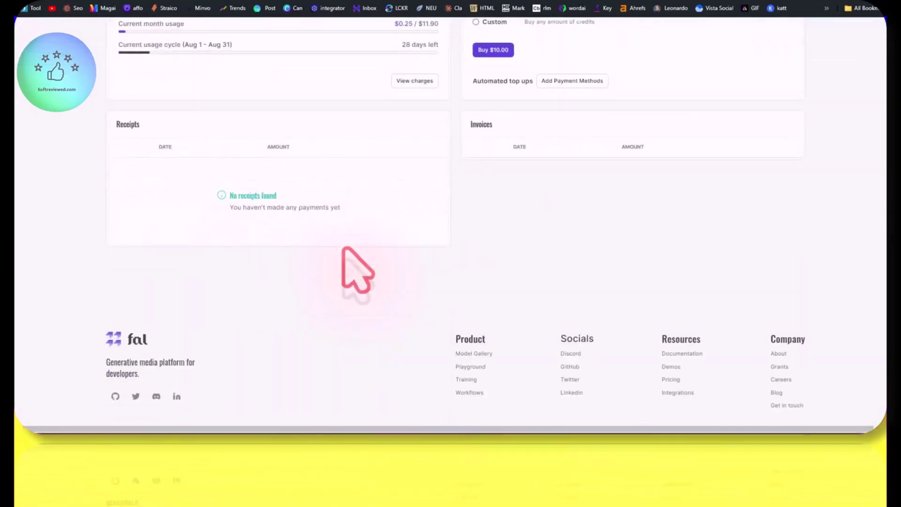
scroll(422, 263, "up", 5)
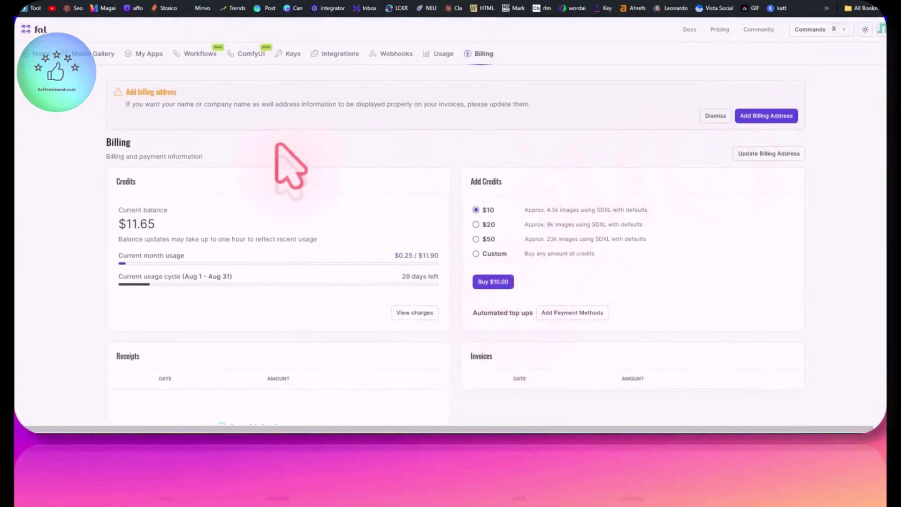
left_click(714, 115)
left_click_drag(154, 164, 101, 160)
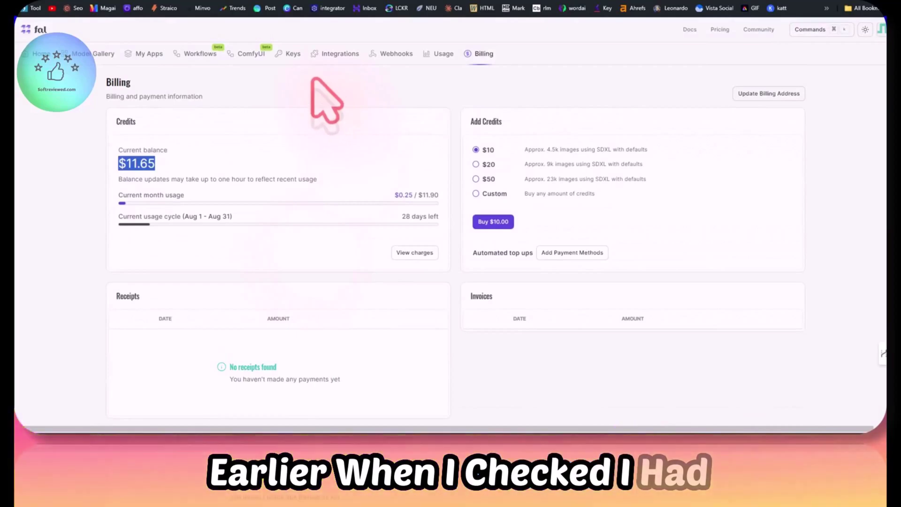
scroll(296, 197, "down", 5)
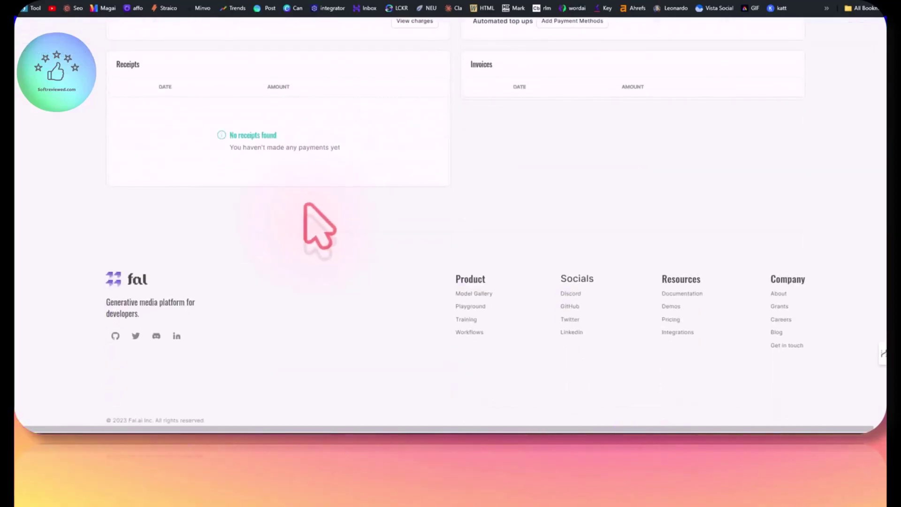
scroll(308, 209, "up", 5)
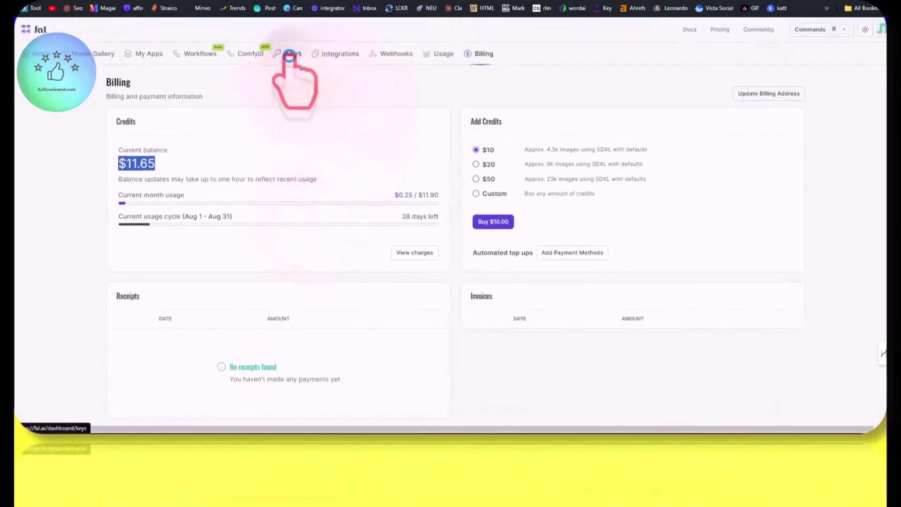
Step: Review the API keys, start adding a key, then open the fal-ai/flux-pro playground from My Apps
left_click(290, 53)
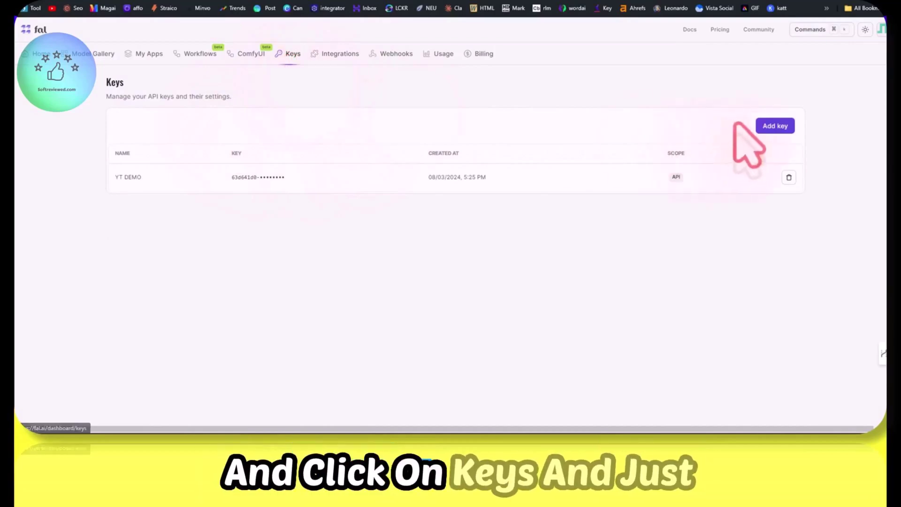
left_click(765, 126)
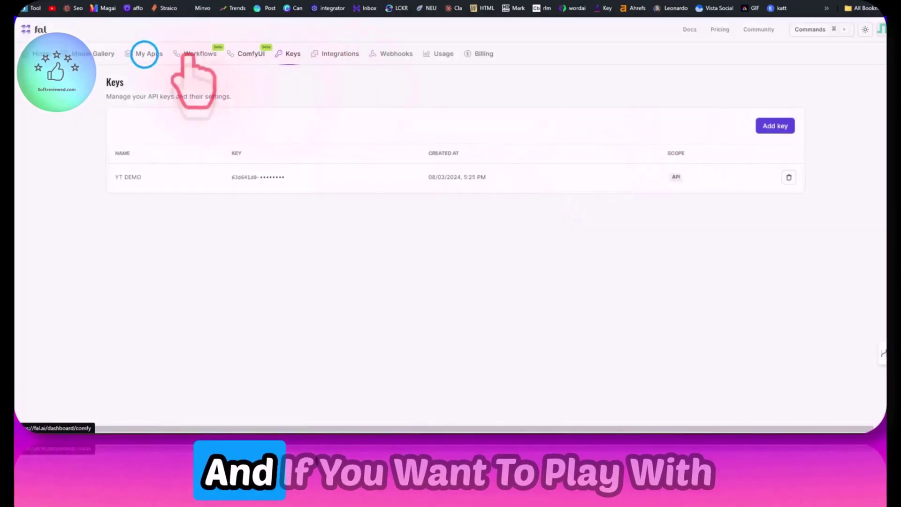
left_click(145, 55)
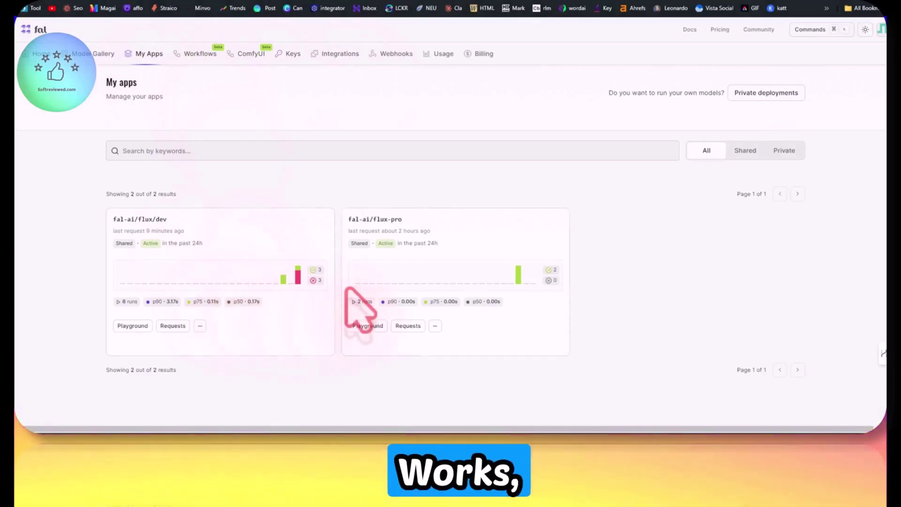
left_click(529, 283)
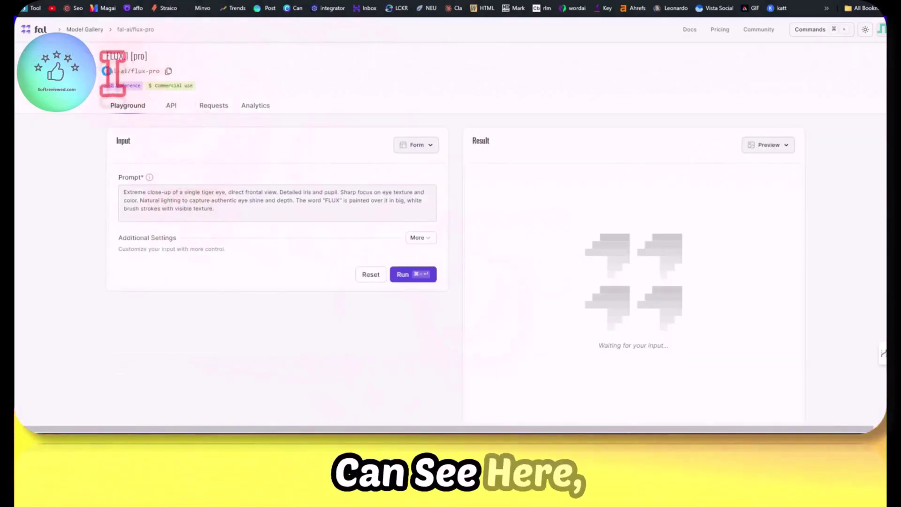
Step: Set the FLUX.1 [pro] image size to Landscape 16:9 in the additional settings and adjust the image count
left_click_drag(107, 71, 159, 71)
left_click(259, 76)
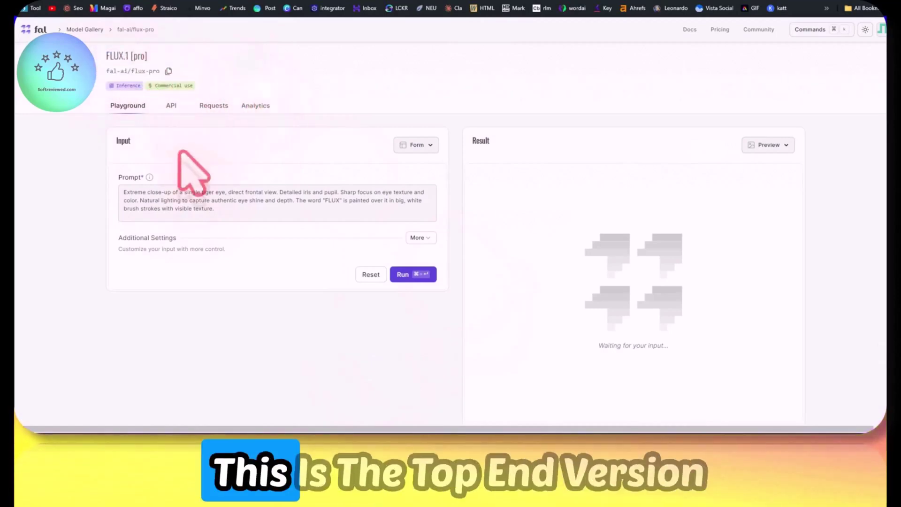
left_click(420, 238)
scroll(310, 267, "down", 3)
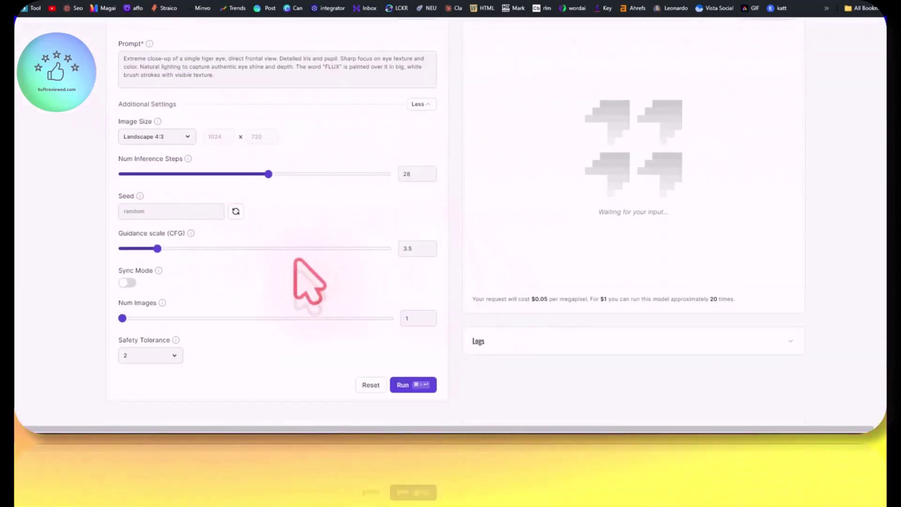
left_click(155, 136)
left_click(171, 227)
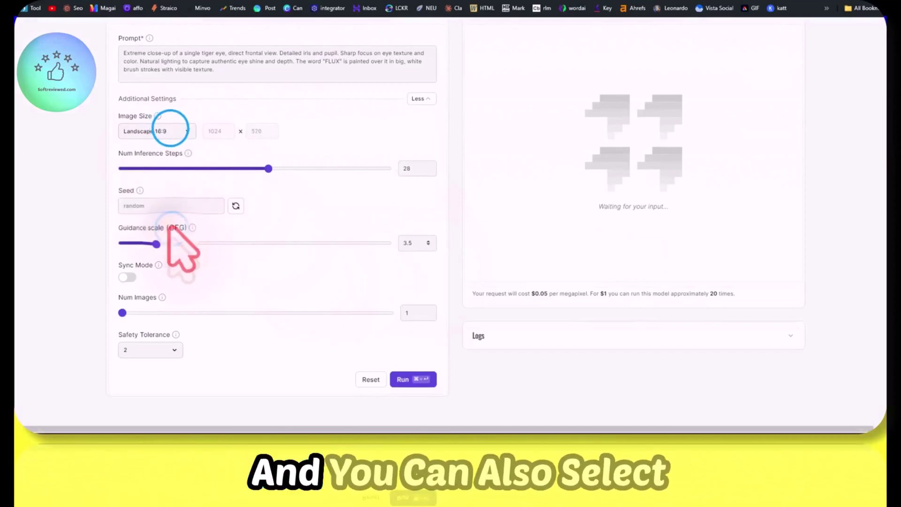
left_click(170, 129)
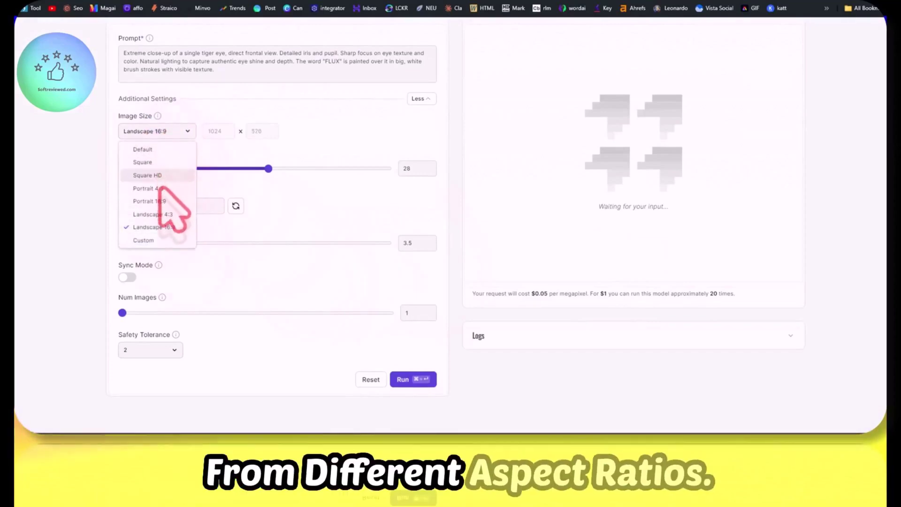
left_click(205, 286)
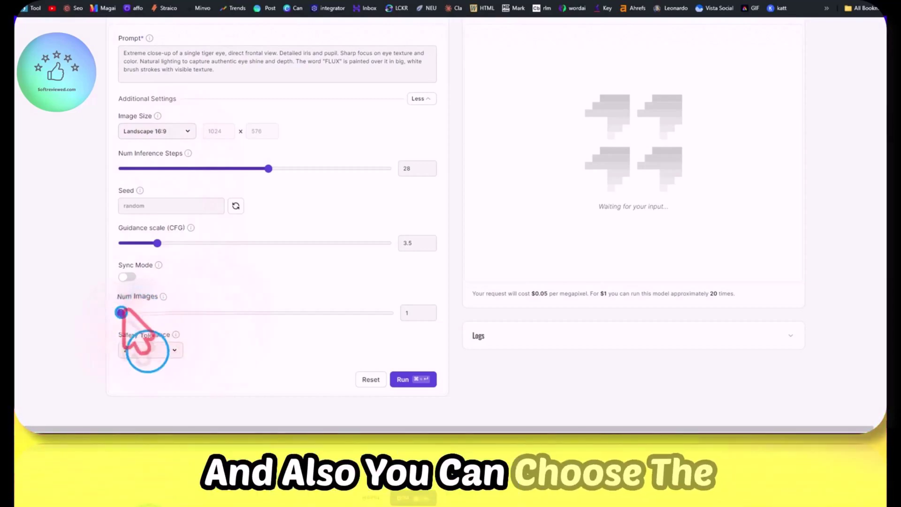
left_click_drag(121, 313, 150, 313)
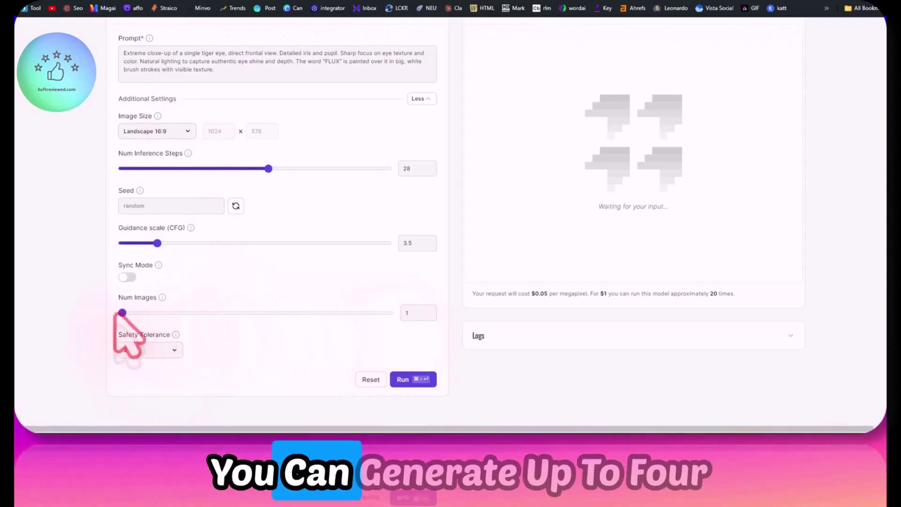
Step: Delete the old tiger-eye text from the Prompt box
scroll(251, 333, "up", 3)
left_click(197, 215)
key("ctrl+a")
key("BackSpace")
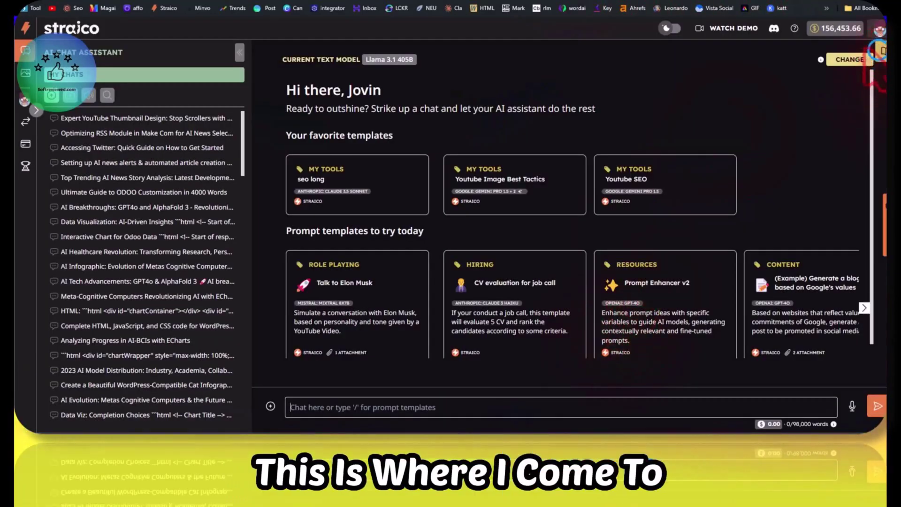
Step: Run Straico's Youtube Image Best Tactics template with the topic 'Midjourney killer'
left_click(877, 52)
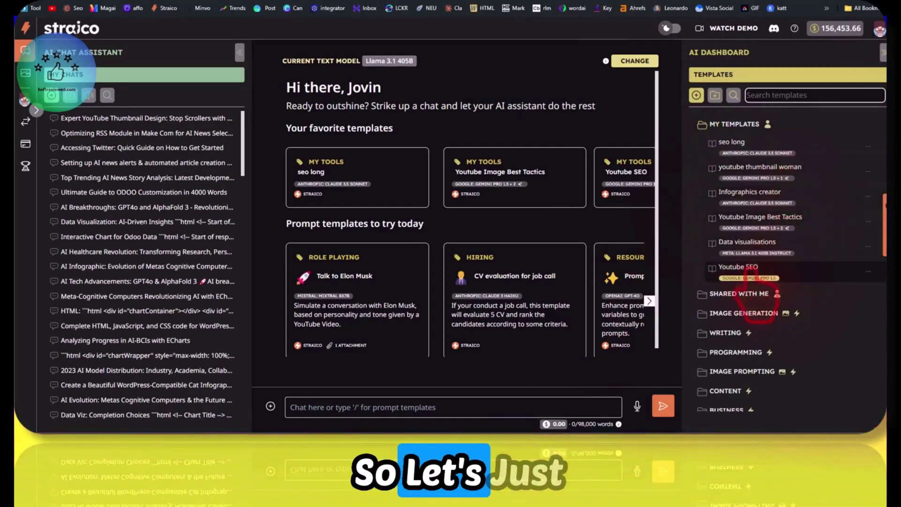
left_click(753, 217)
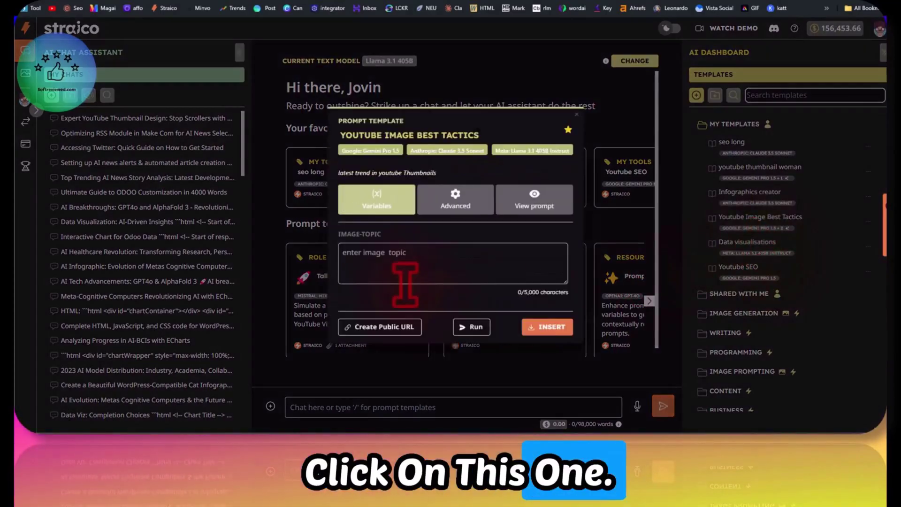
left_click(392, 258)
type("Midjourney killer")
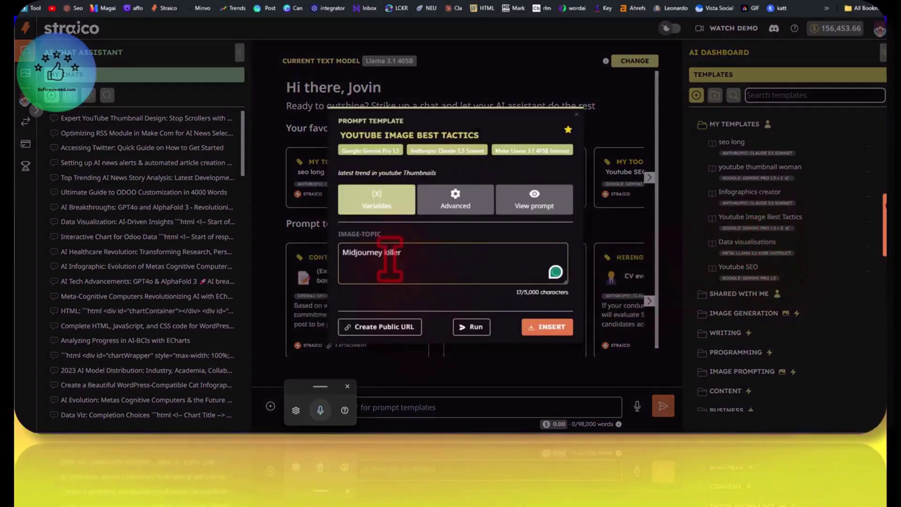
left_click(547, 327)
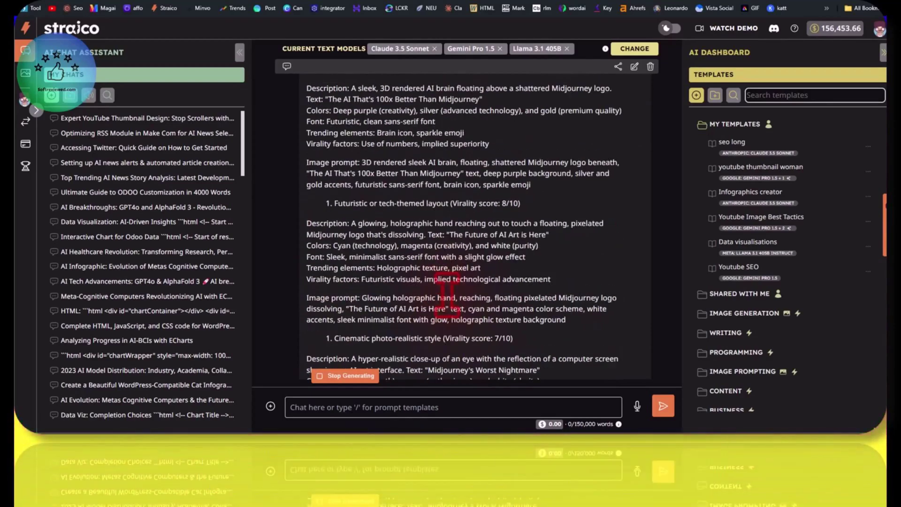
Step: Select and copy the first thumbnail concept's description from the seven results
scroll(444, 293, "up", 2)
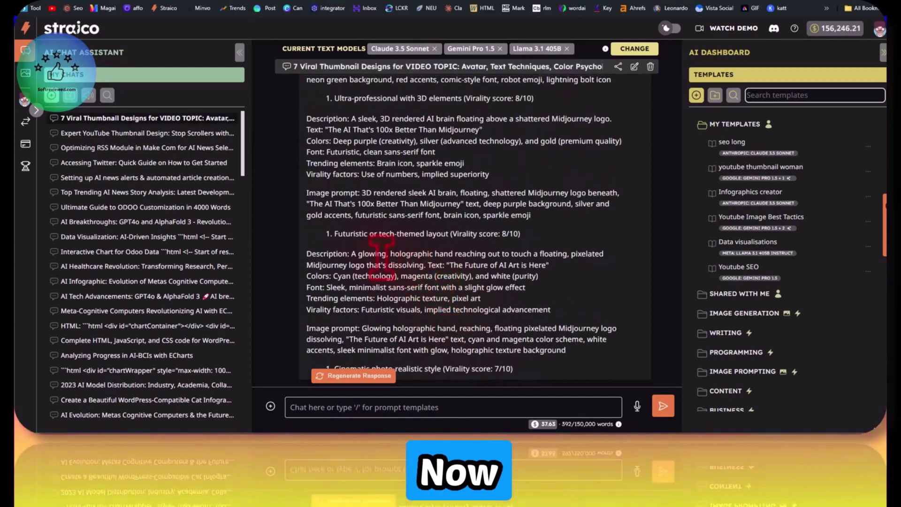
scroll(564, 274, "up", 5)
left_click_drag(565, 273, 307, 215)
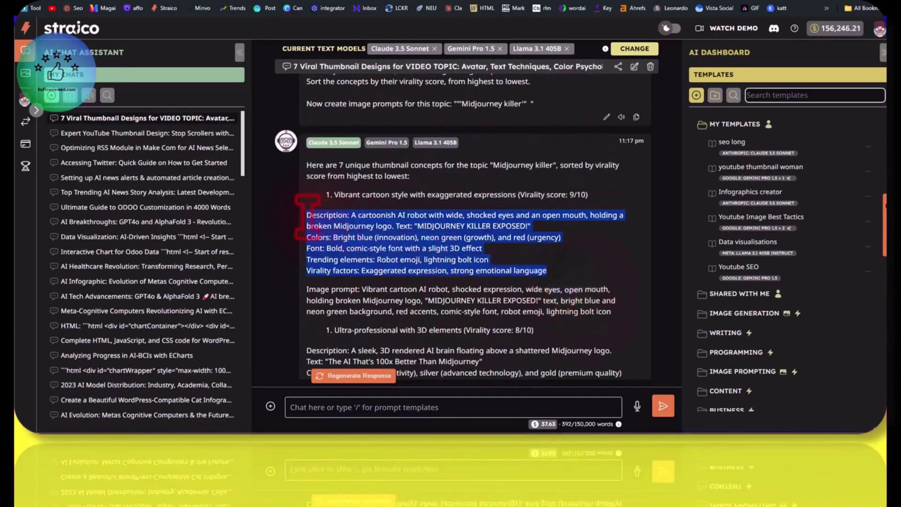
right_click(345, 217)
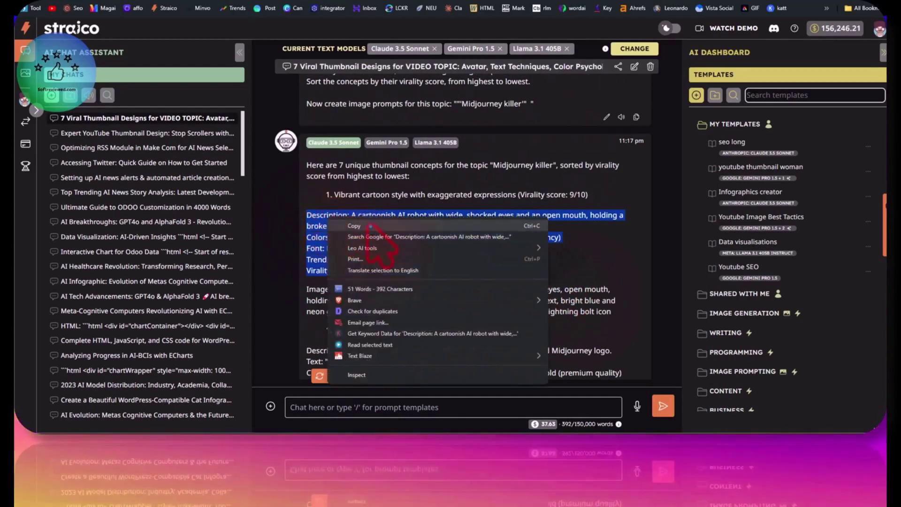
left_click(356, 224)
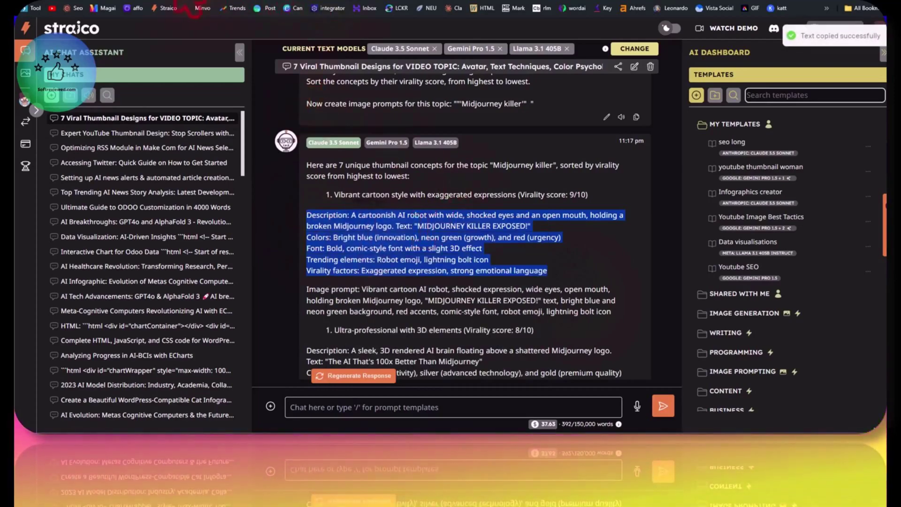
left_click(272, 7)
Step: Paste the robot-with-broken-Midjourney-logo concept into the FLUX.1 [pro] prompt and review the Landscape 16:9 settings
right_click(155, 196)
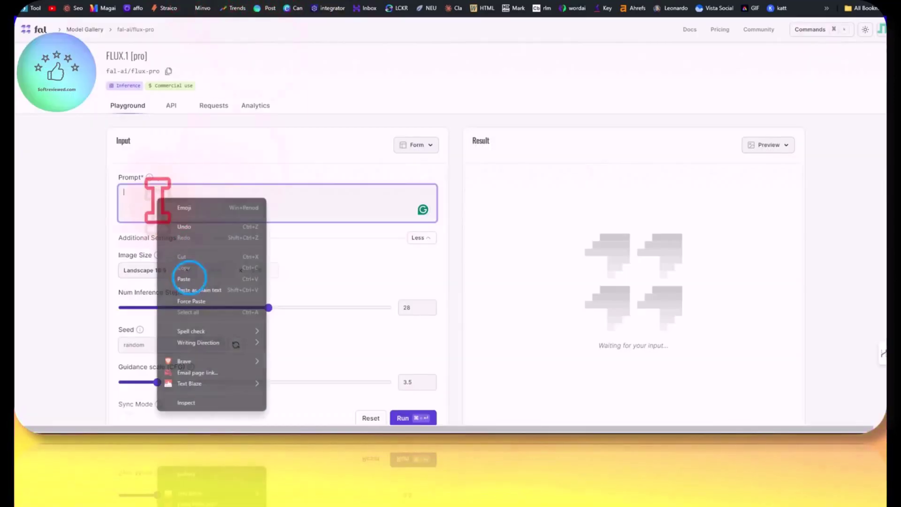
left_click(189, 278)
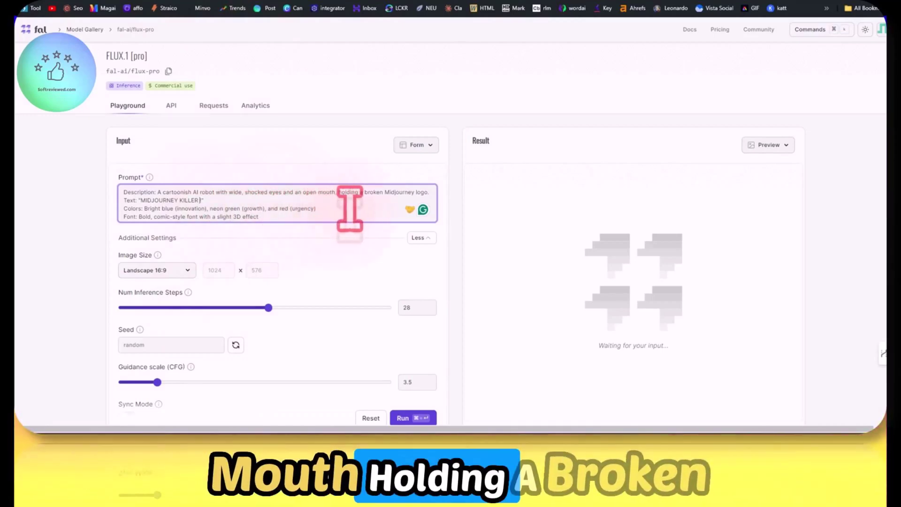
scroll(358, 204, "down", 1)
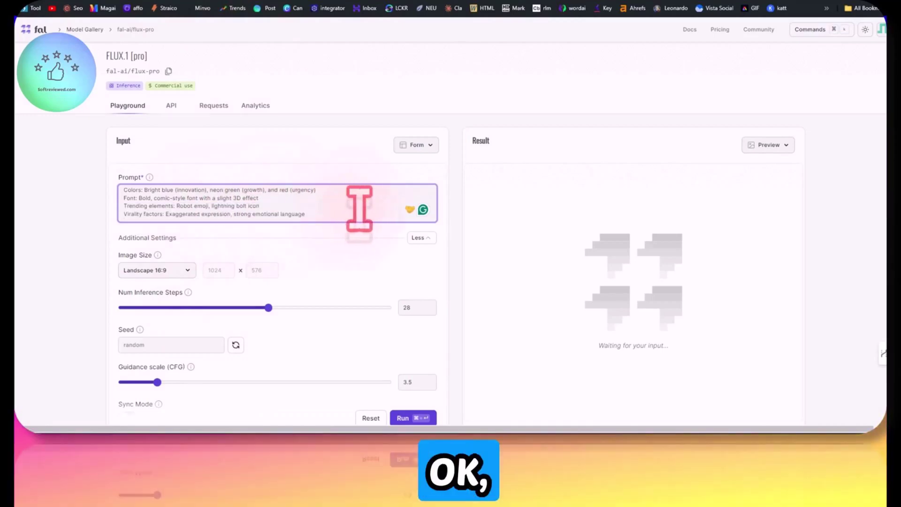
scroll(255, 244, "down", 2)
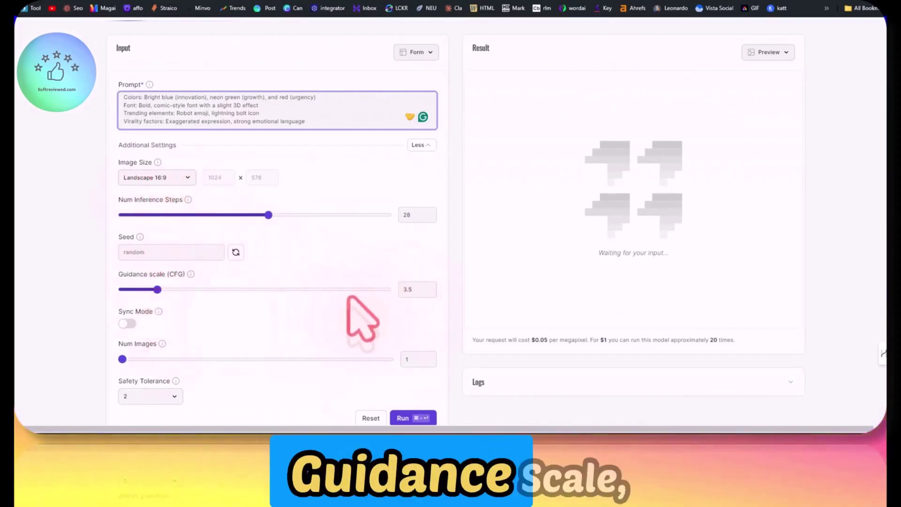
scroll(224, 298, "down", 2)
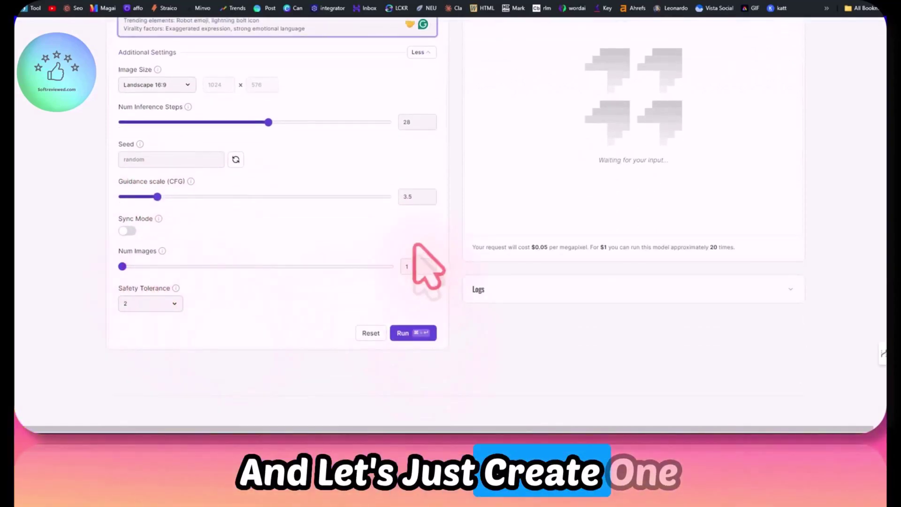
scroll(416, 250, "up", 2)
Step: Generate the MIDJOURNEY KILLER robot thumbnail and wait for the finished image
left_click(402, 416)
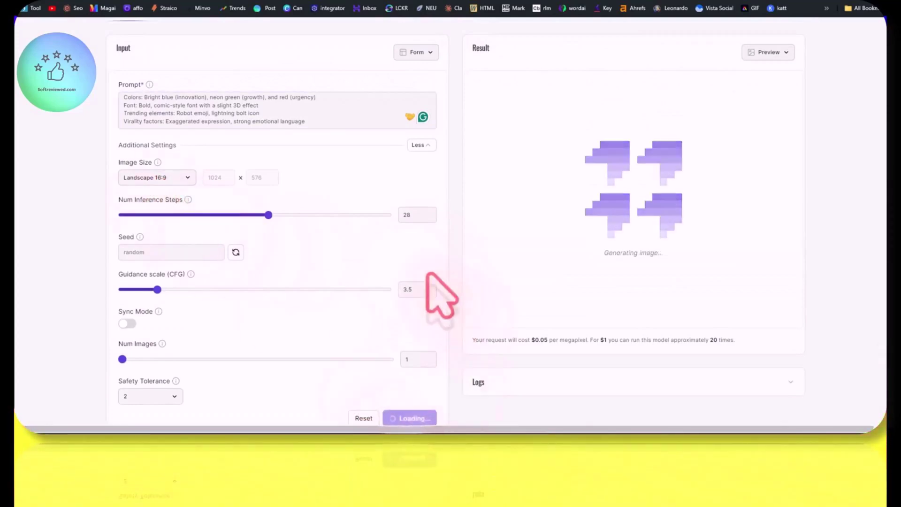
scroll(322, 201, "up", 3)
scroll(321, 191, "down", 1)
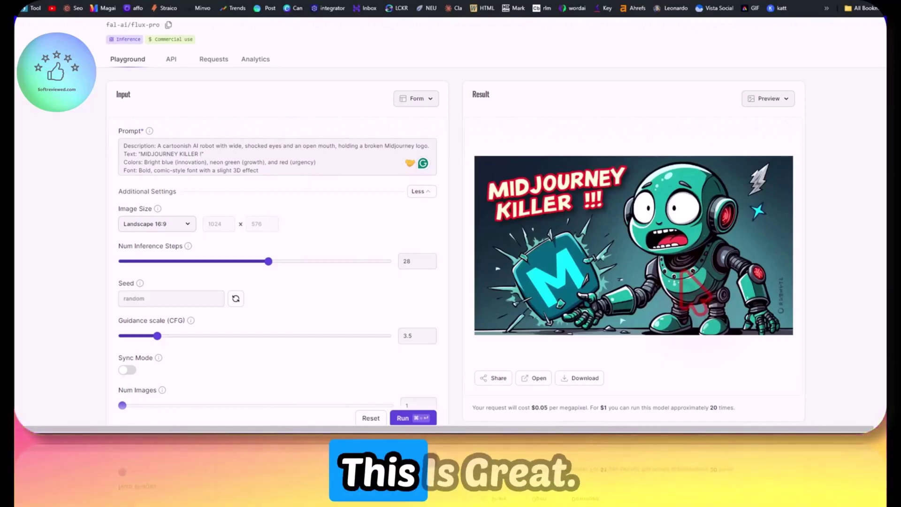
scroll(662, 295, "down", 1)
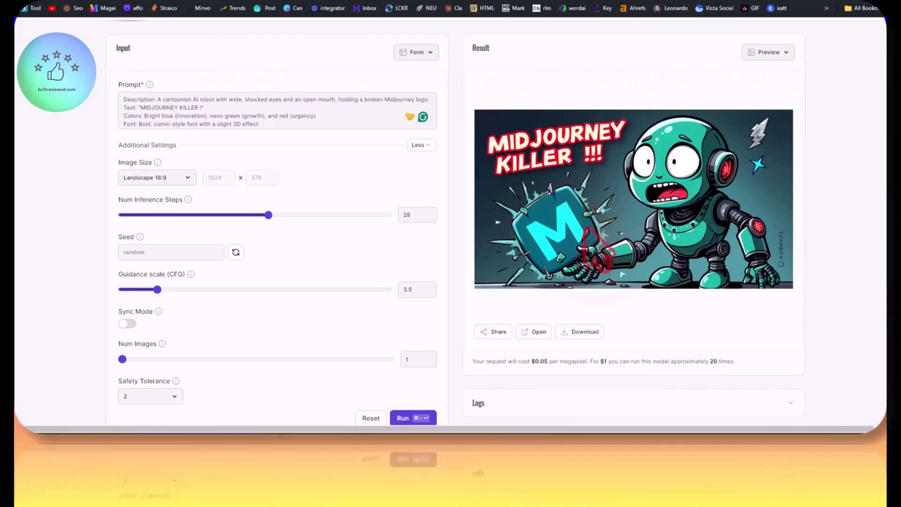
scroll(610, 216, "down", 2)
scroll(625, 223, "up", 2)
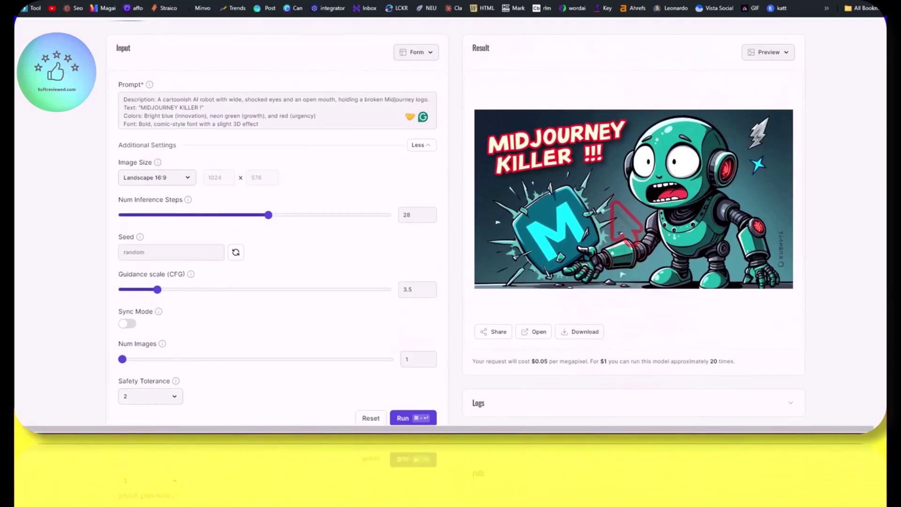
Step: Save the robot thumbnail as a JPEG and note the $0.05 per-megapixel cost
left_click(575, 331)
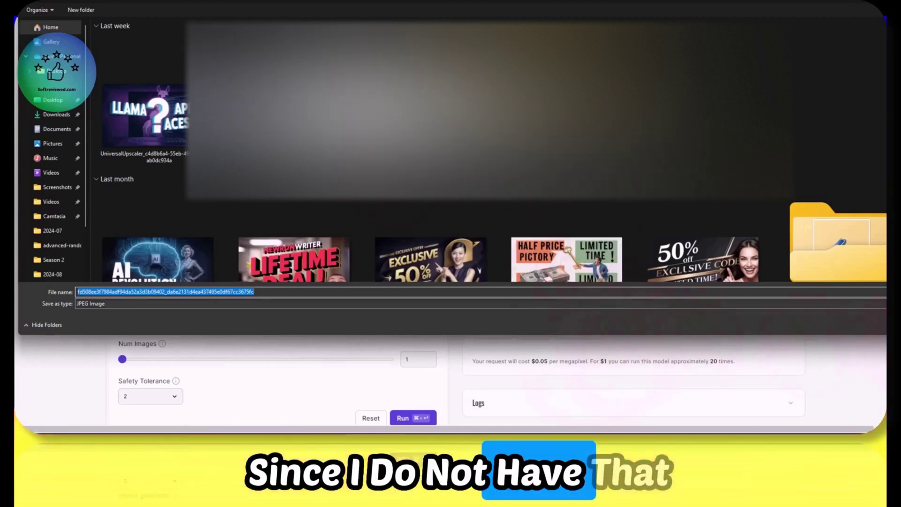
key("Return")
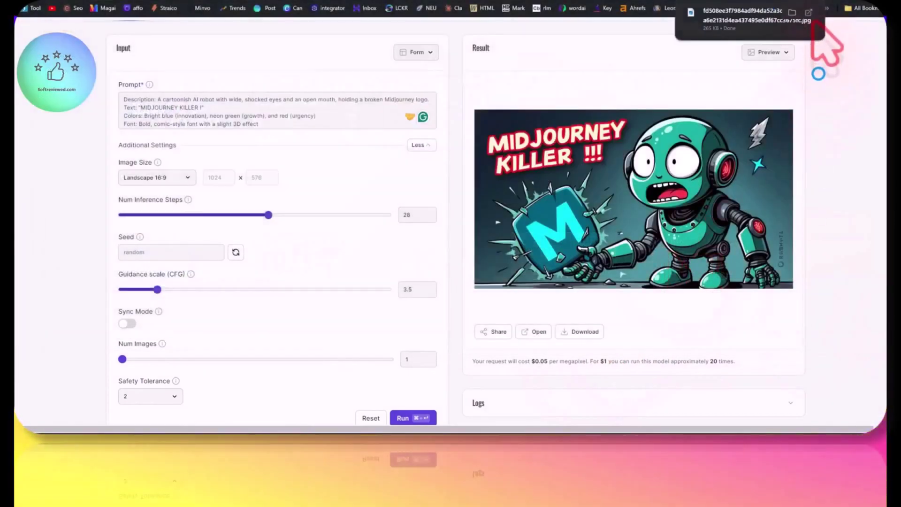
scroll(875, 302, "down", 3)
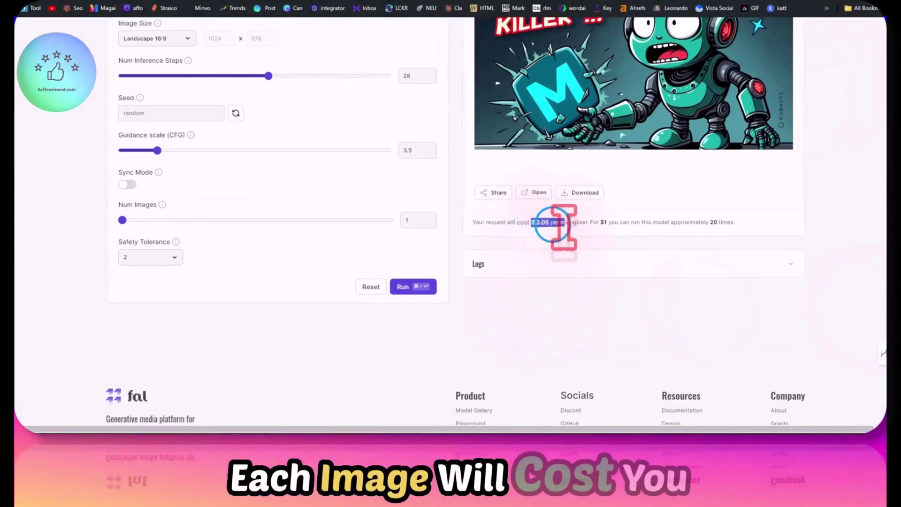
left_click_drag(549, 224, 539, 224)
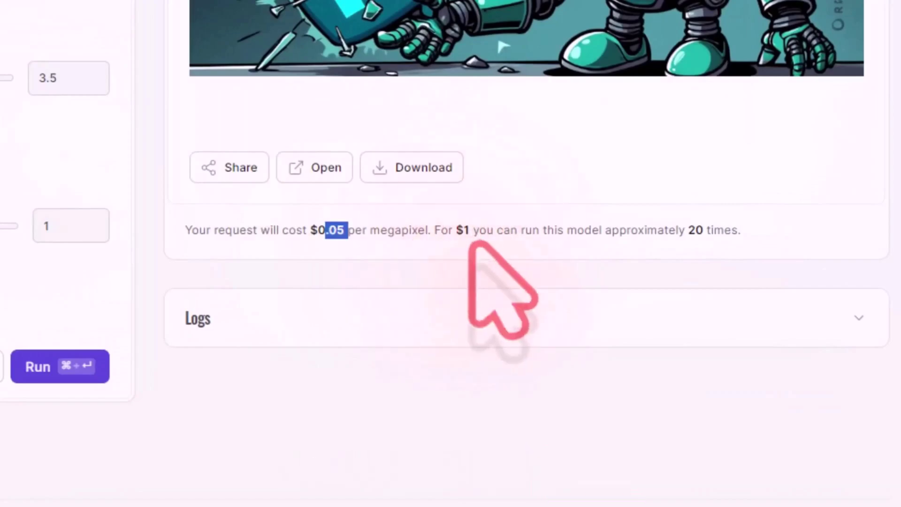
Step: Bring up the flux-pro model's API documentation
scroll(472, 252, "up", 8)
scroll(471, 253, "up", 2)
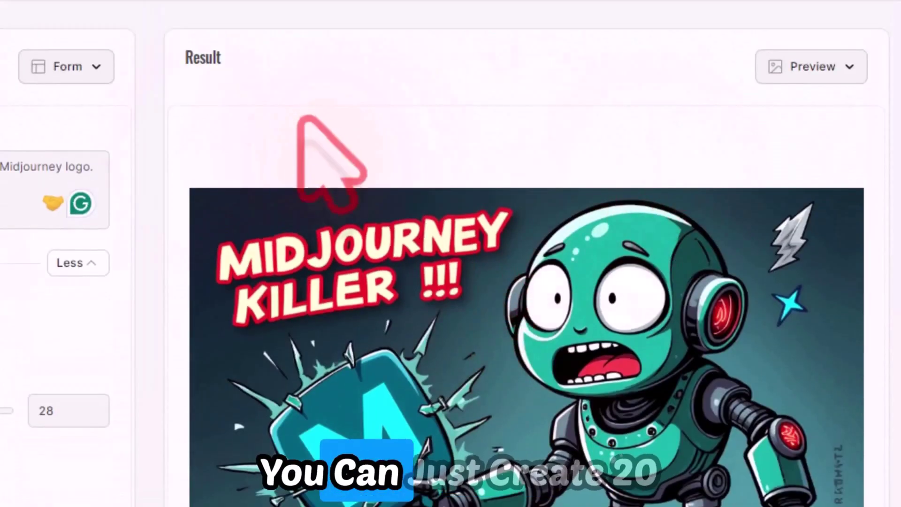
scroll(469, 263, "down", 8)
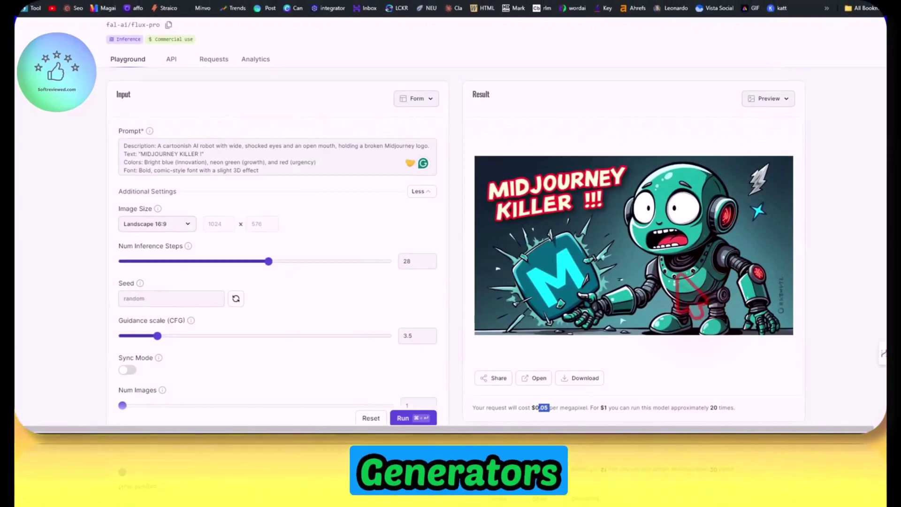
left_click(171, 59)
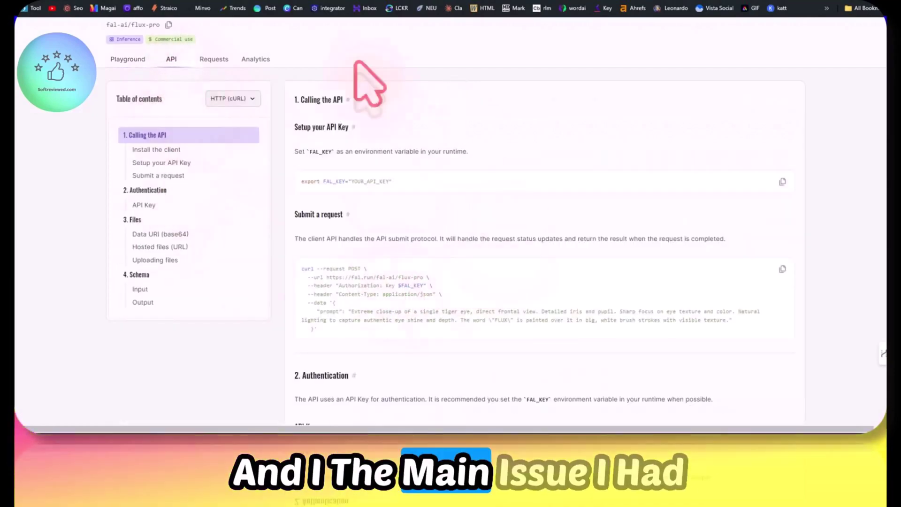
Step: Browse the community images in Ideogram's Explore feed
left_click(629, 9)
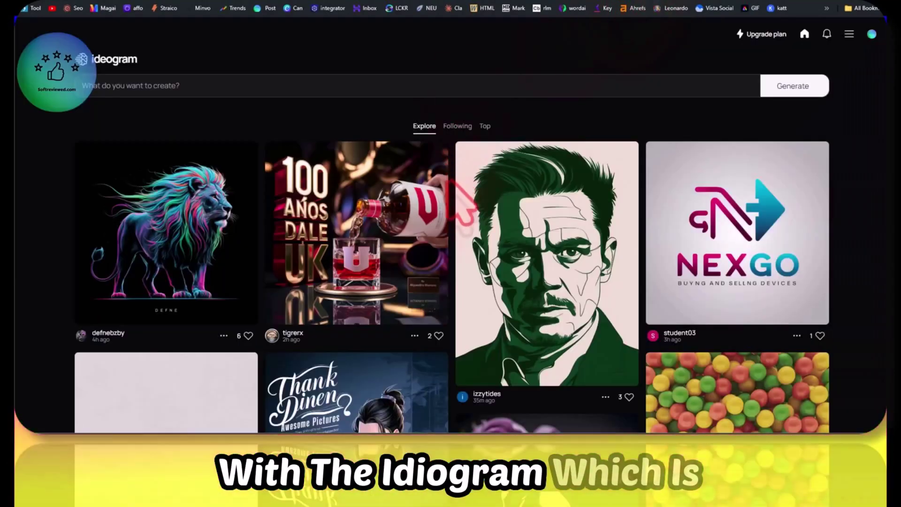
scroll(450, 185, "down", 4)
scroll(450, 184, "down", 4)
scroll(577, 142, "up", 9)
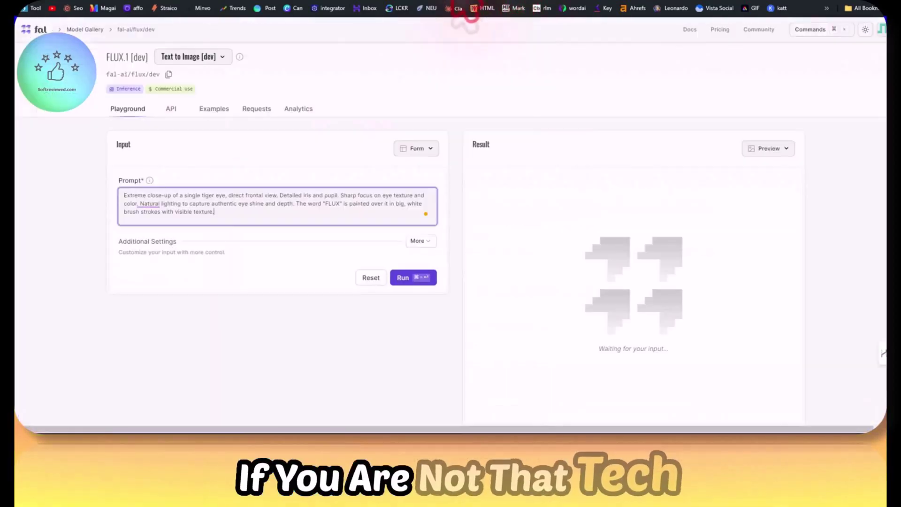
Step: Scroll the FLUX.1 [dev] API docs through Calling the API, Authentication, Files and Schema
left_click(169, 109)
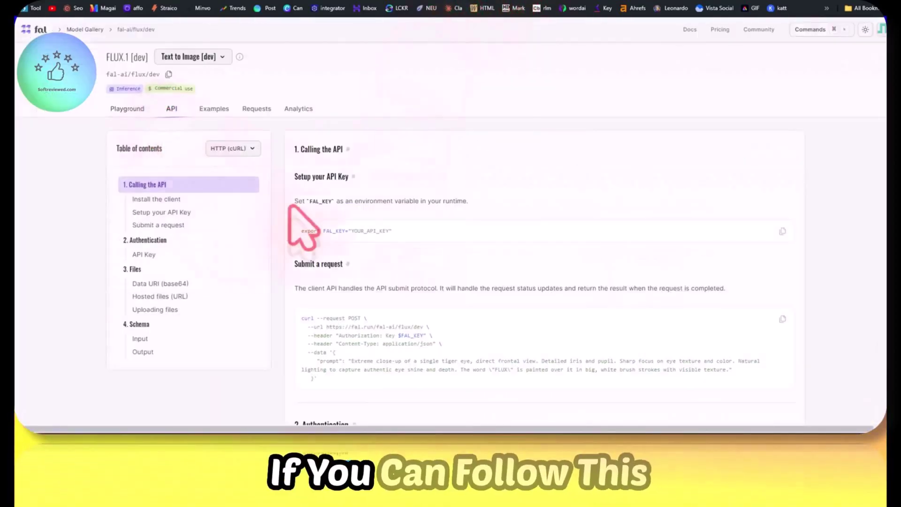
scroll(397, 249, "down", 20)
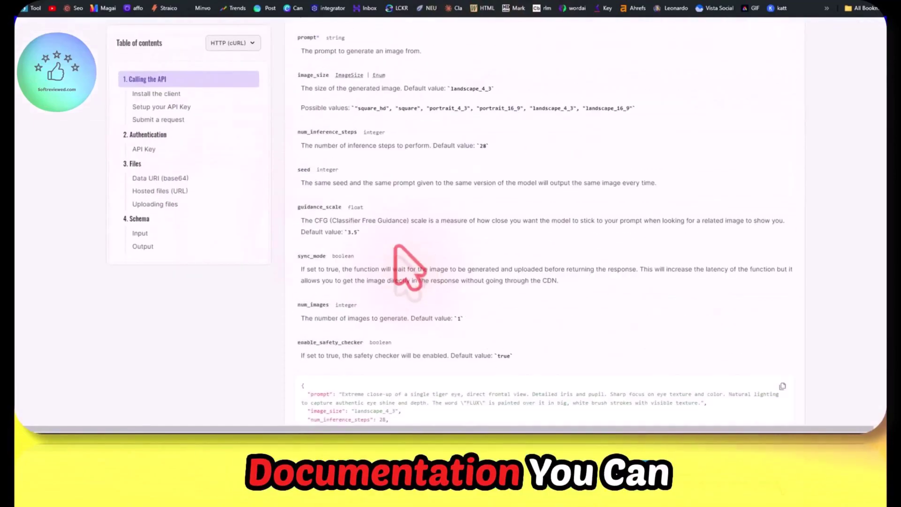
scroll(410, 269, "down", 5)
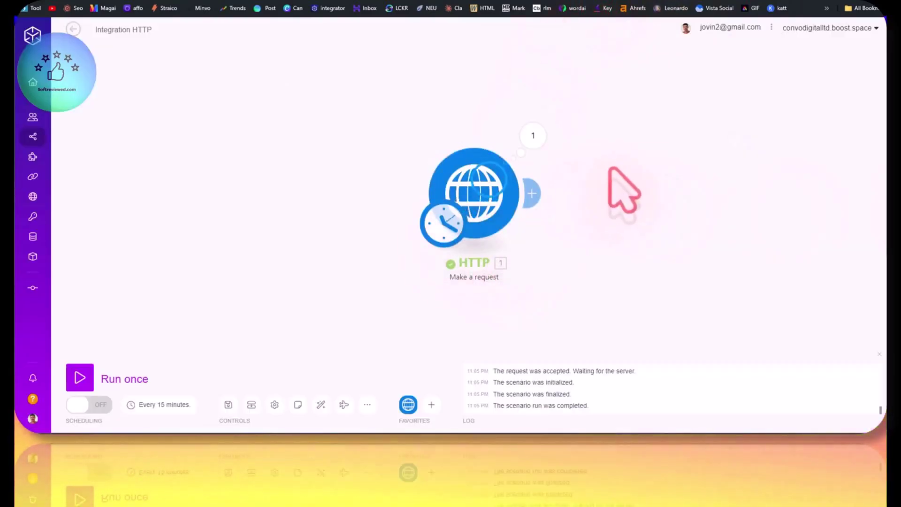
Step: Select the current flux/dev request URL in Make's HTTP module
left_click(489, 182)
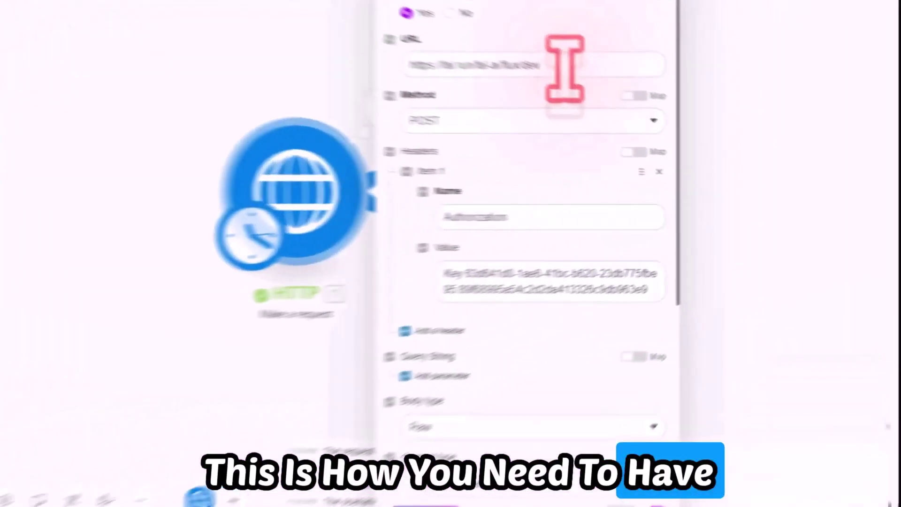
left_click(521, 57)
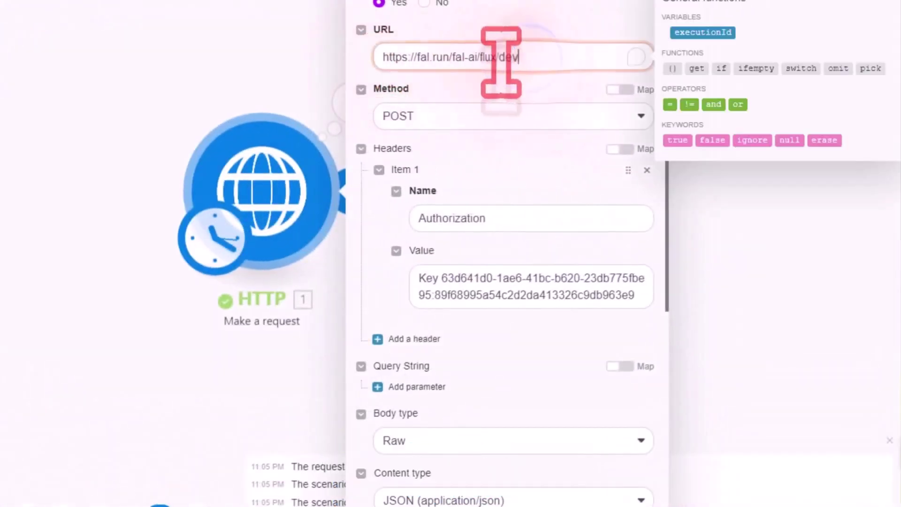
left_click_drag(519, 57, 379, 57)
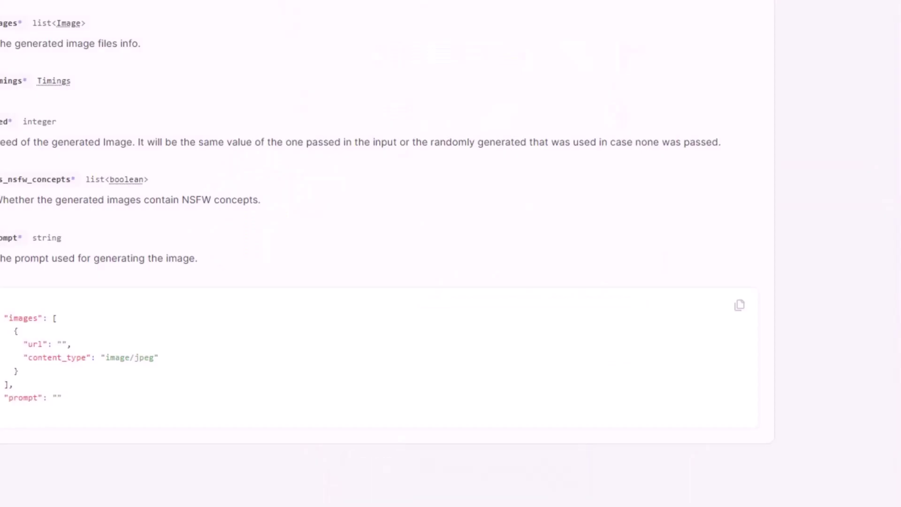
scroll(231, 170, "up", 10)
scroll(468, 239, "up", 15)
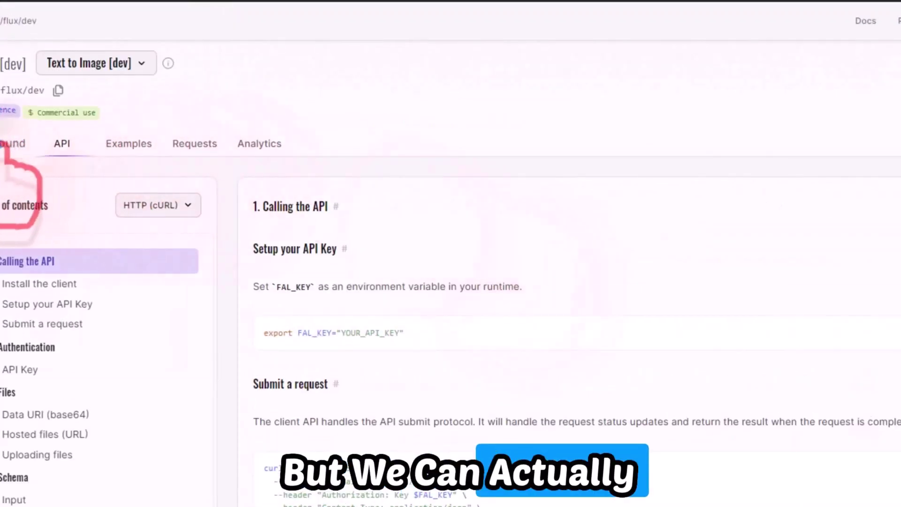
left_click(11, 143)
left_click(61, 143)
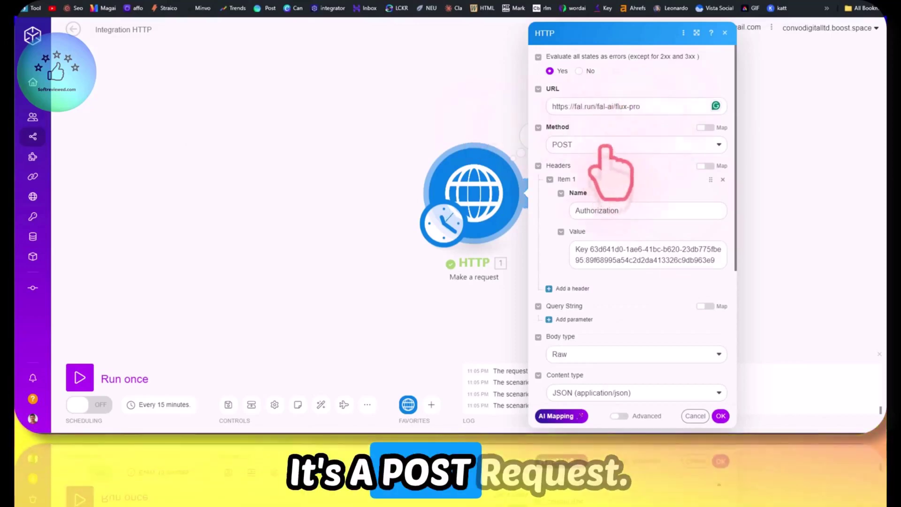
scroll(600, 160, "down", 3)
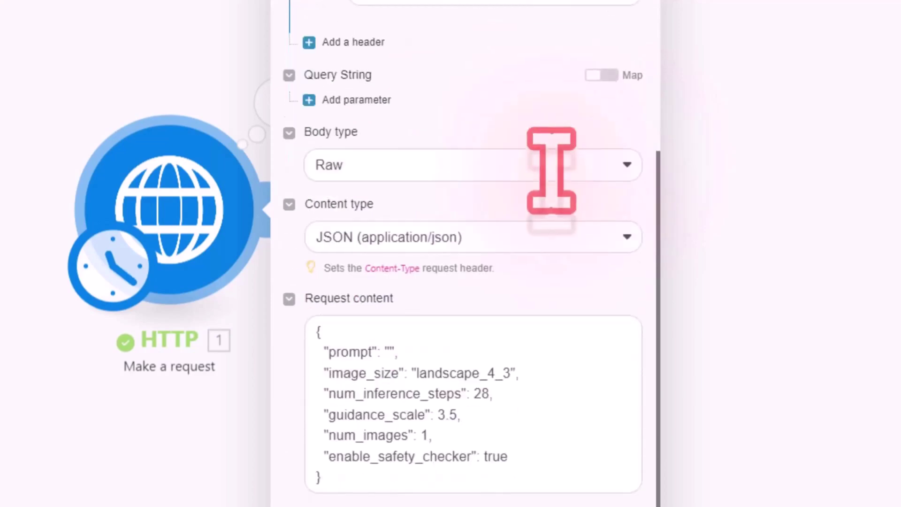
scroll(553, 170, "down", 4)
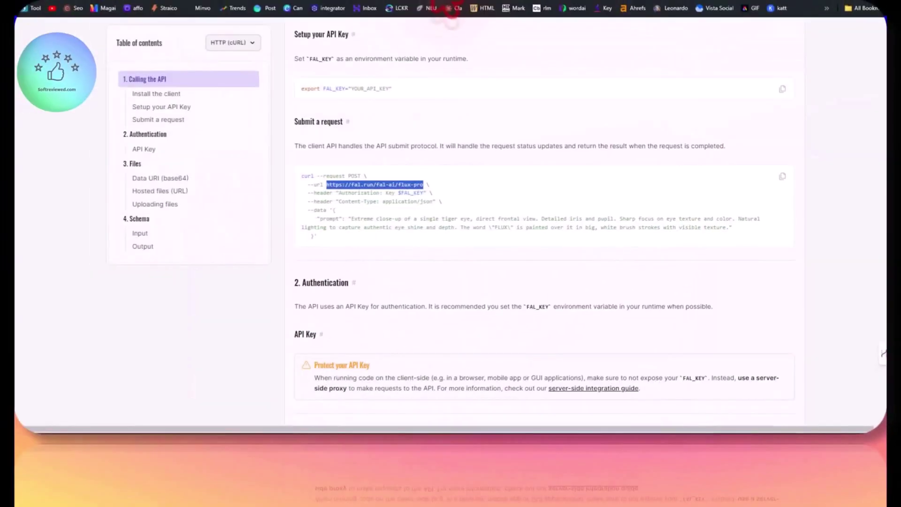
Step: View the fal Keys page, cancelling the new key form so only the existing key remains
left_click(124, 105)
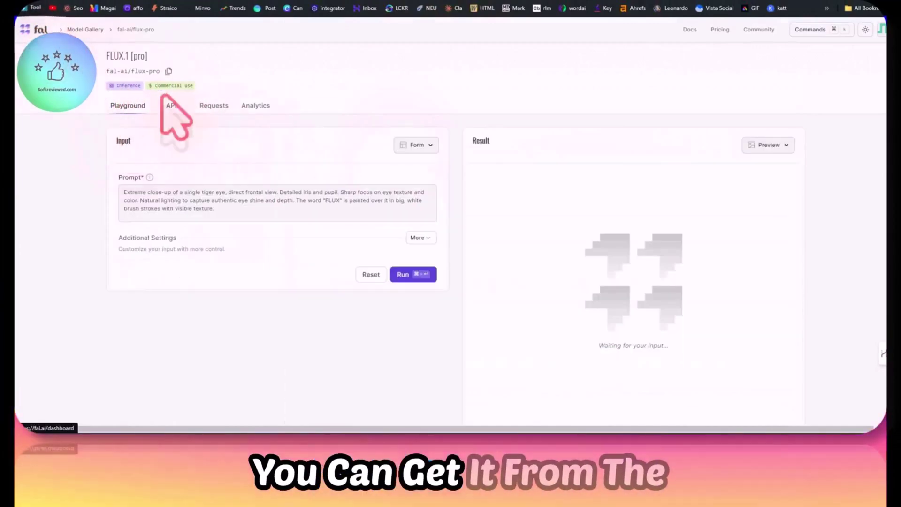
left_click(295, 54)
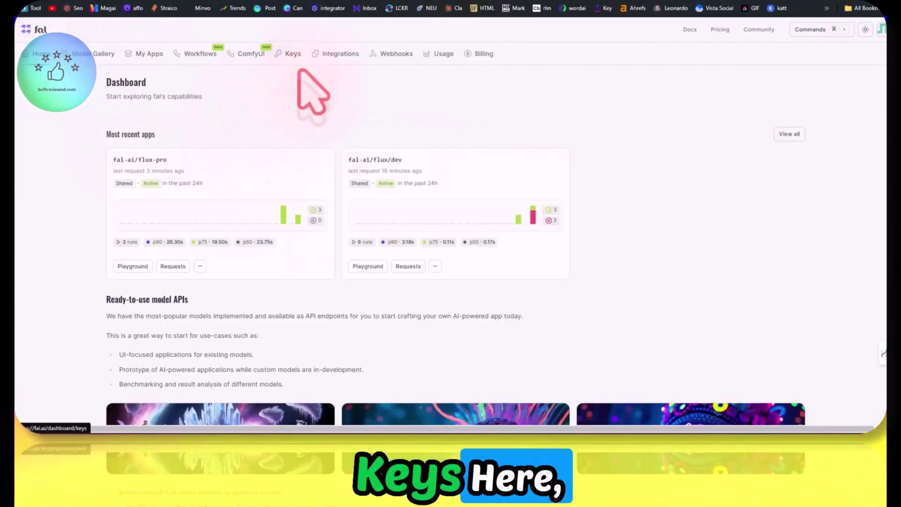
left_click(769, 127)
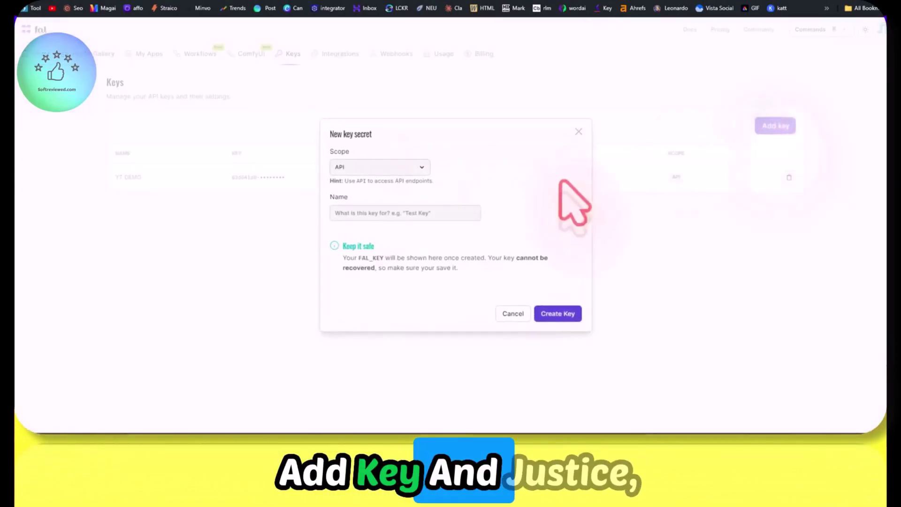
left_click(575, 134)
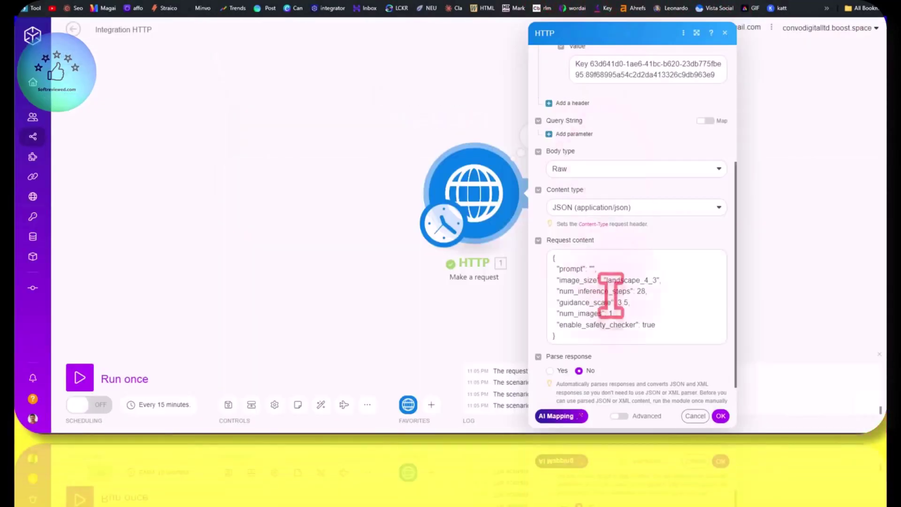
Step: Set the HTTP request body type to Raw with JSON (application/json) content
scroll(619, 272, "down", 1)
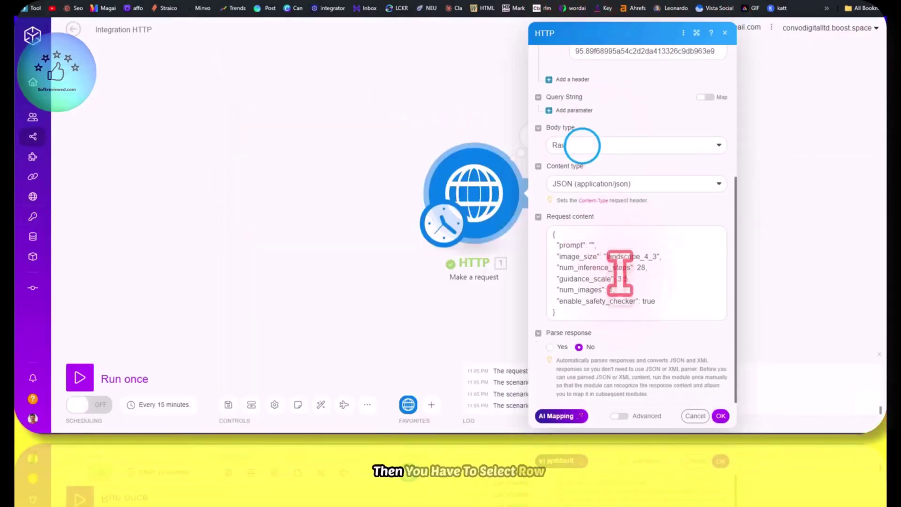
left_click(582, 145)
left_click(566, 176)
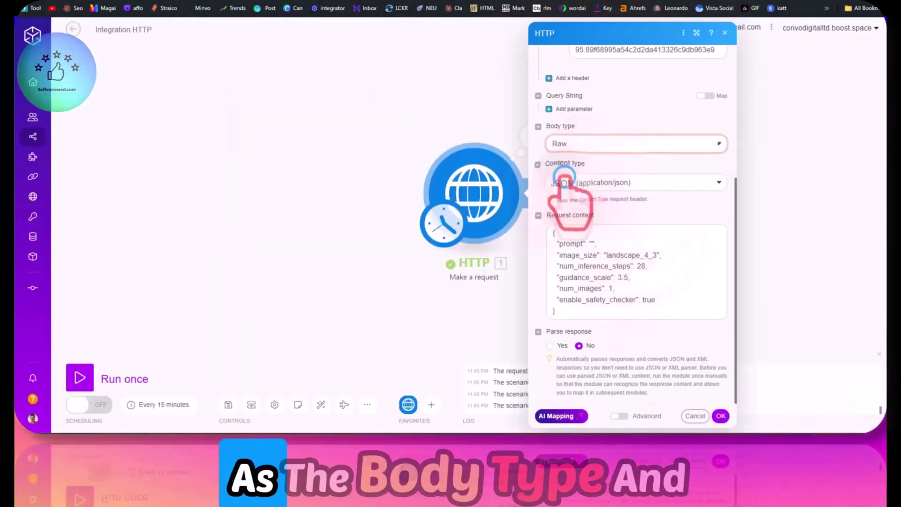
left_click(590, 182)
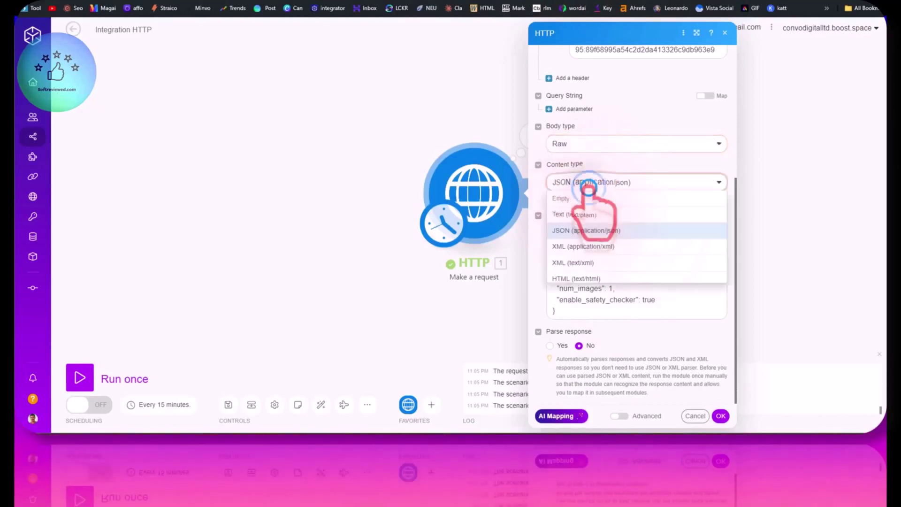
left_click(588, 199)
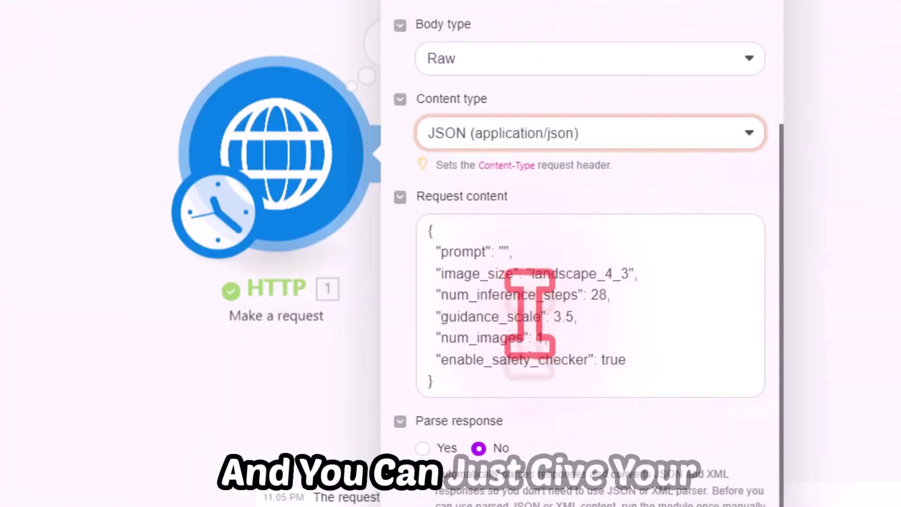
Step: Enter the prompt 'beautiful woman with a signboard with the text "subscribe to softreviewed'
left_click(505, 251)
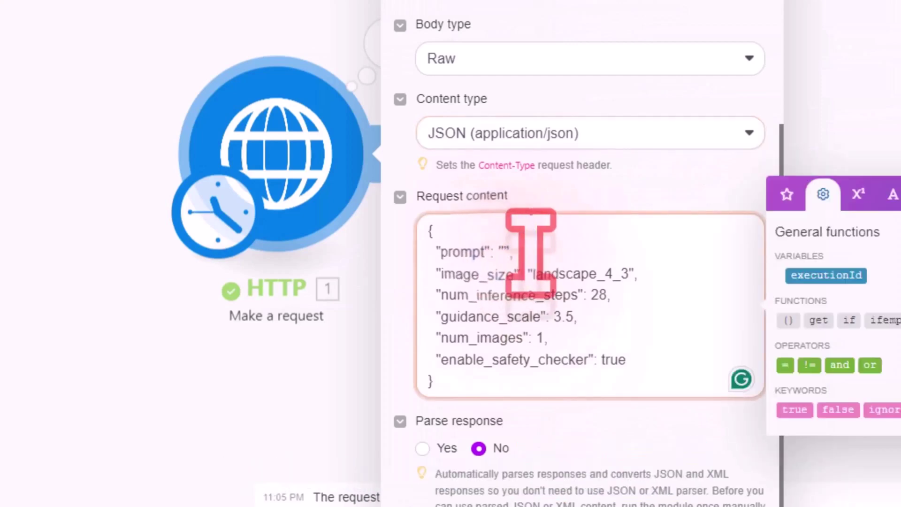
left_click(502, 250)
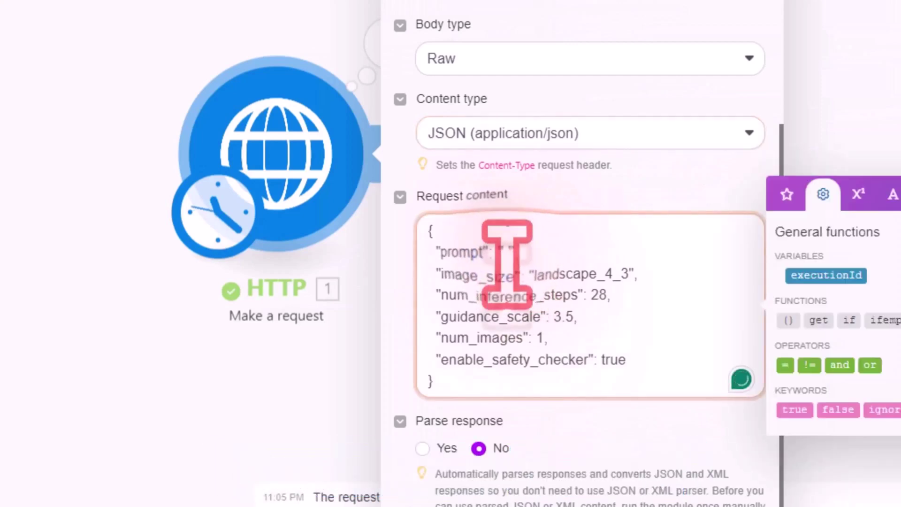
left_click(508, 250)
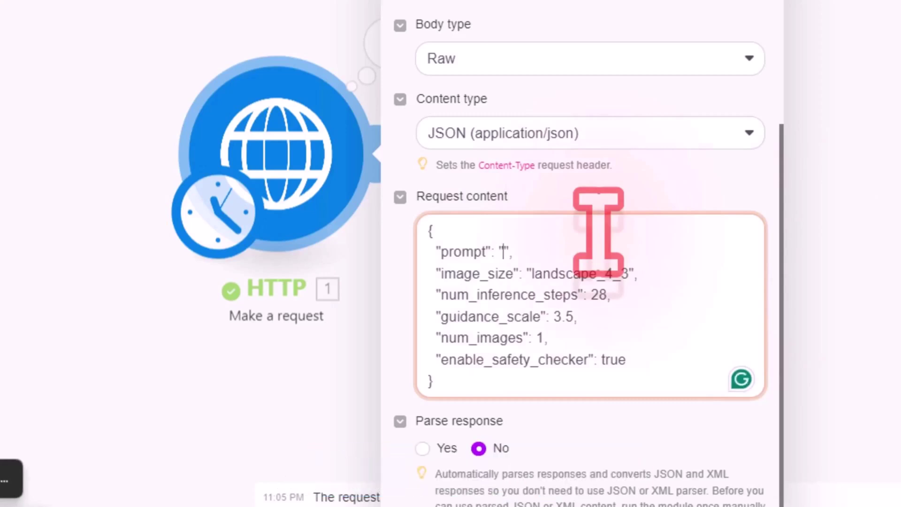
type("beautiful woman")
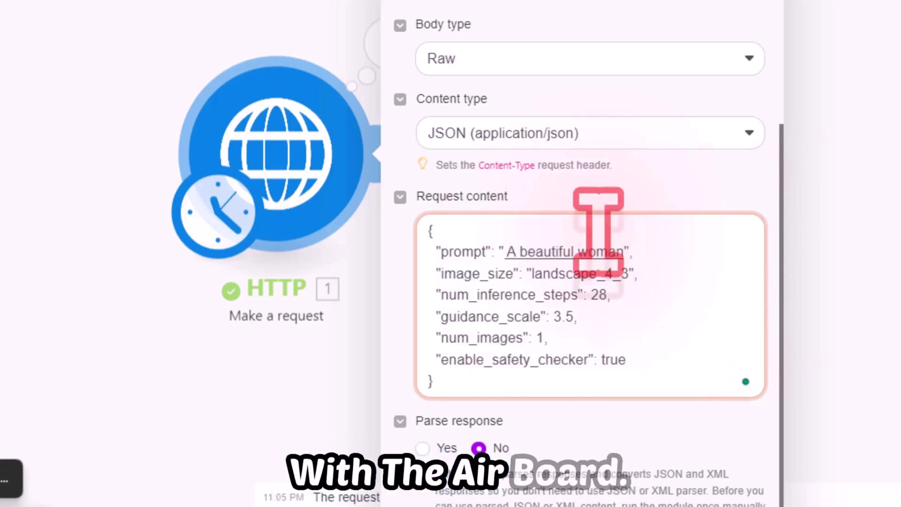
type(" with a signboard with the text \" subscribe to softreviewed")
left_click(660, 274)
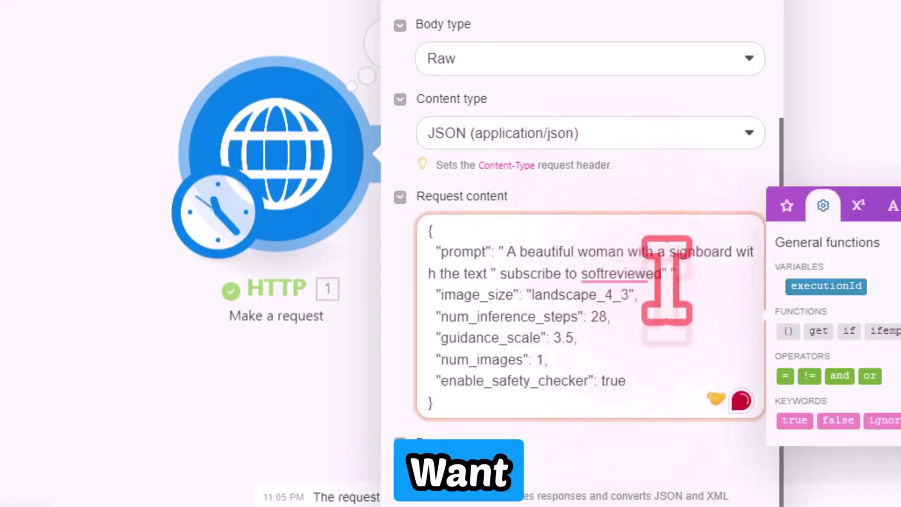
left_click(563, 286)
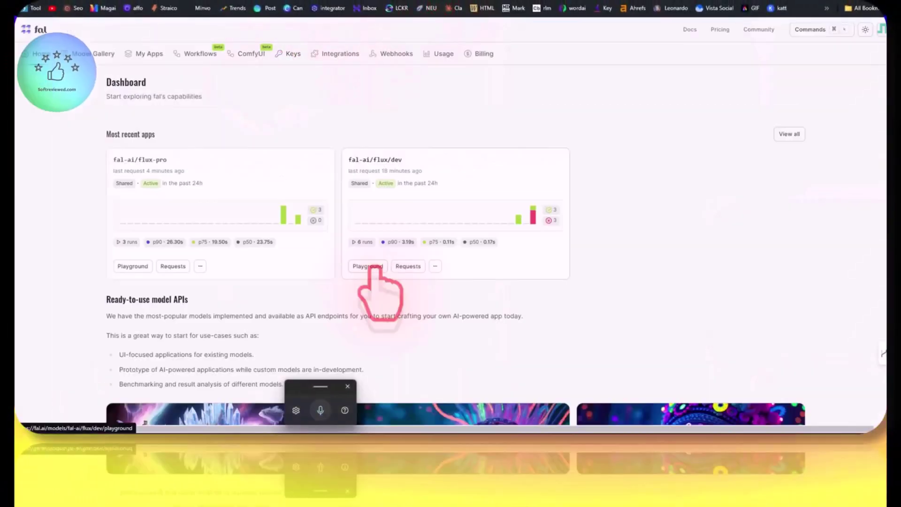
Step: Copy landscape_16_9 from the image size values in the FLUX.1 [dev] API schema
left_click(364, 266)
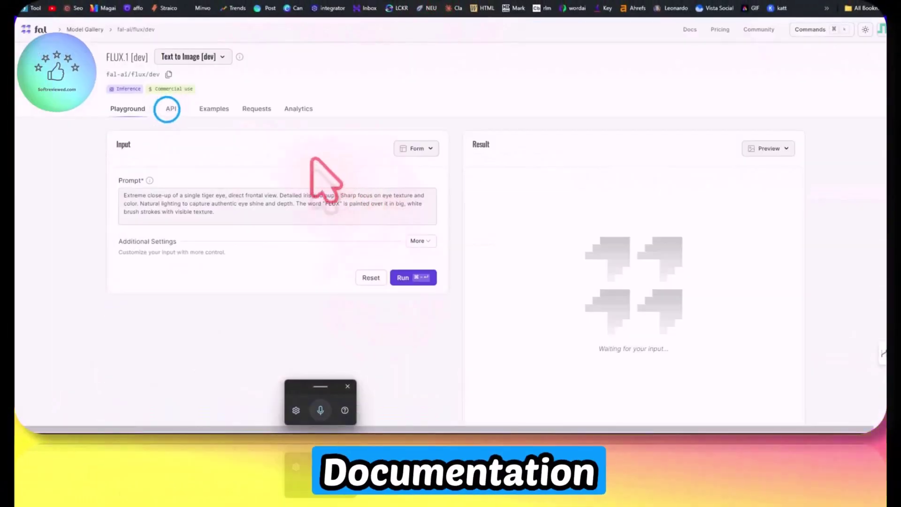
left_click(167, 109)
scroll(462, 277, "down", 13)
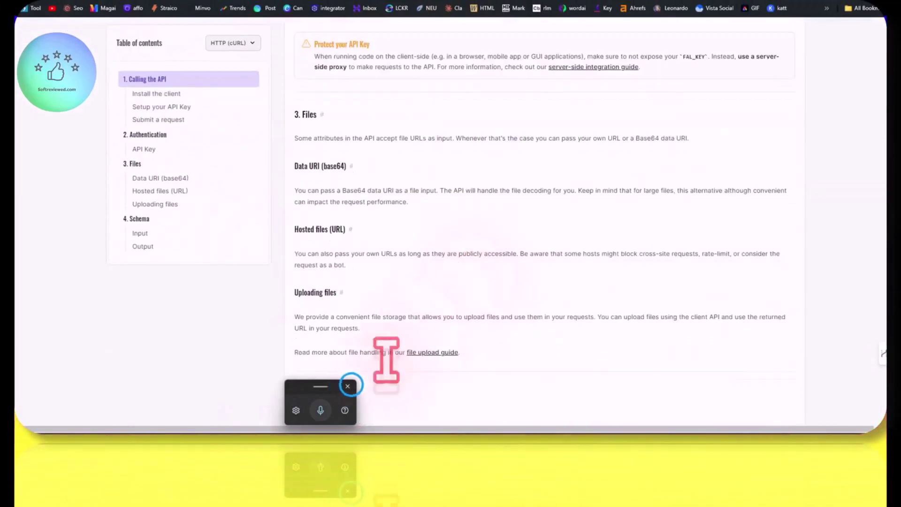
scroll(472, 308, "down", 9)
left_click_drag(301, 98, 602, 100)
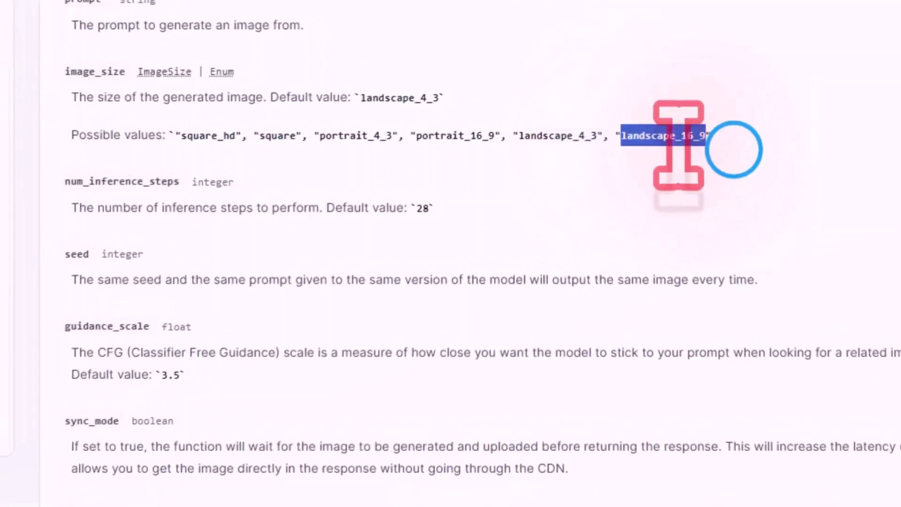
right_click(734, 150)
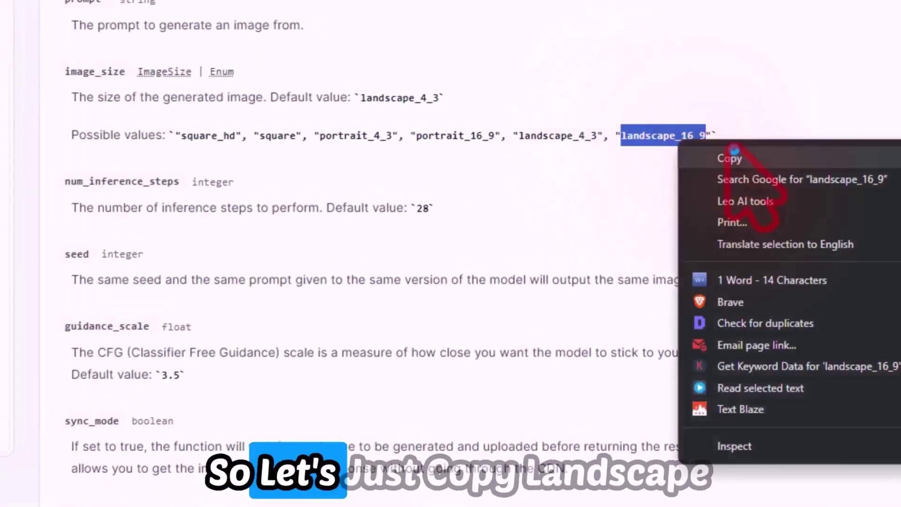
left_click(733, 155)
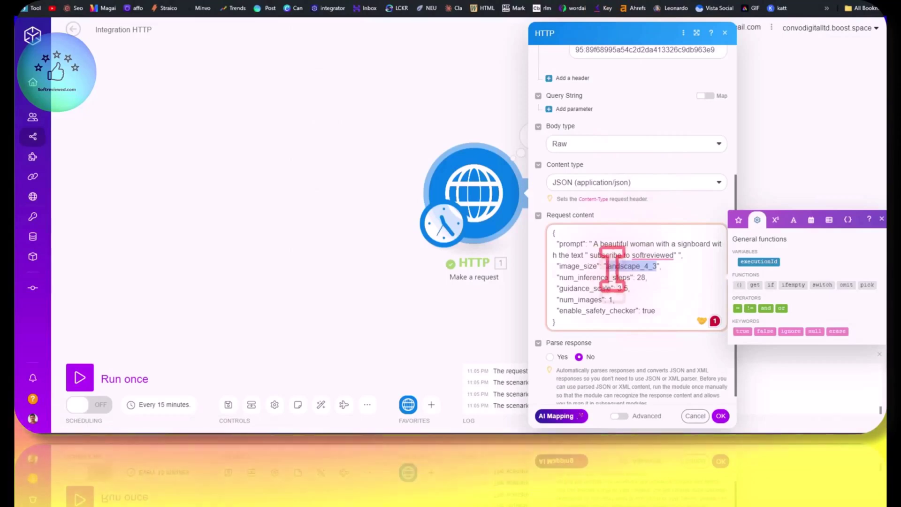
Step: Replace landscape_4_3 with landscape_16_9 in the request body
key("ctrl+v")
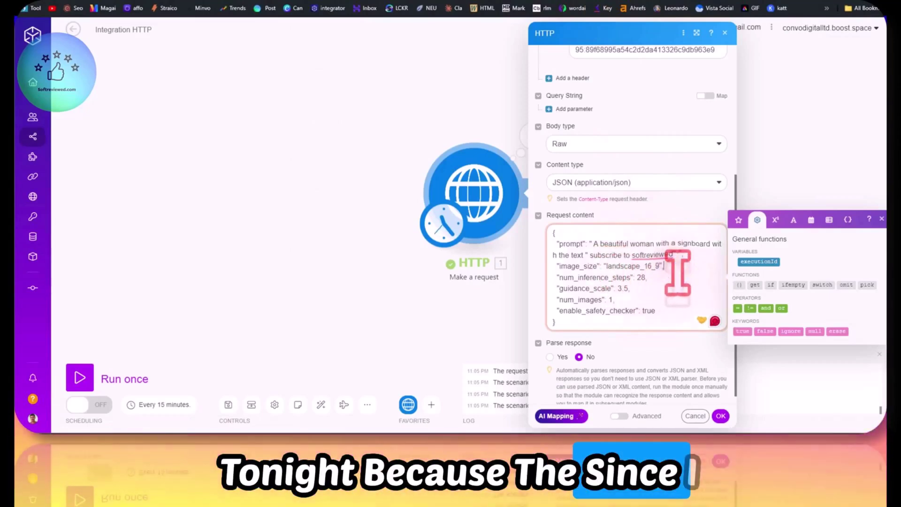
left_click(881, 218)
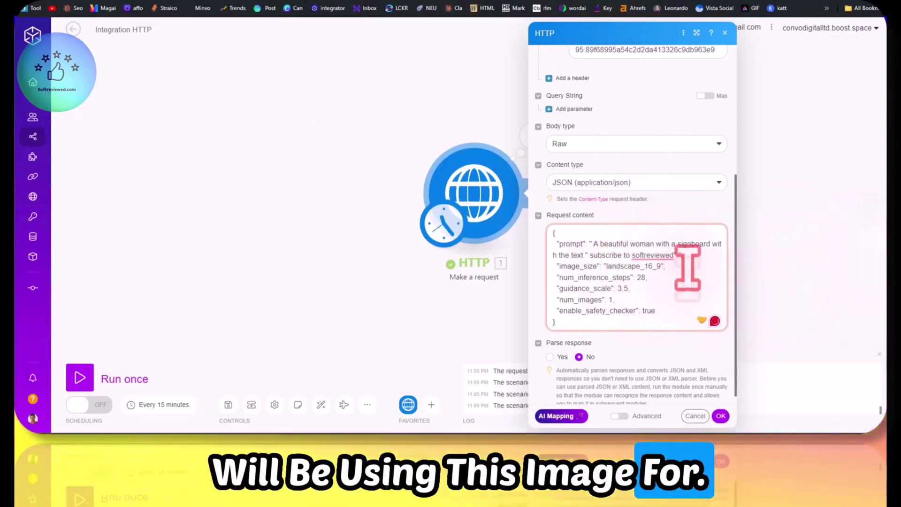
left_click(664, 254)
left_click(708, 254)
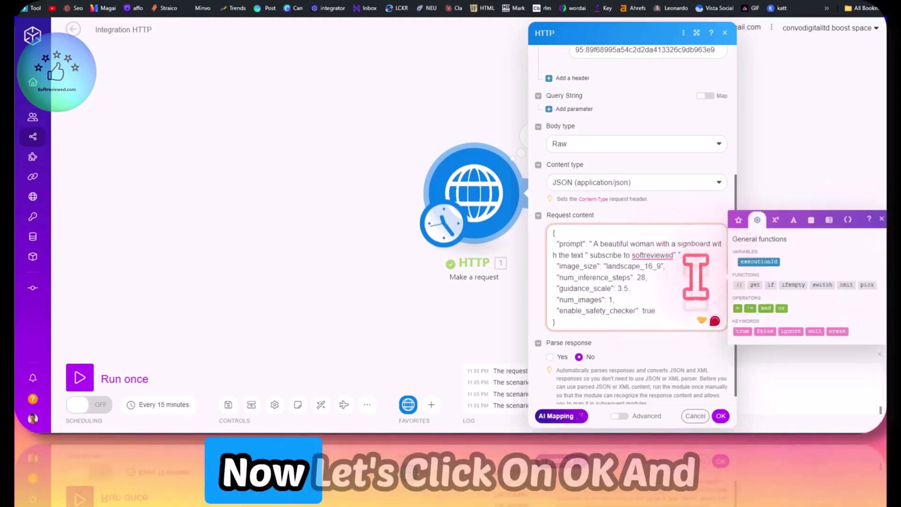
Step: Save the HTTP module and run only that module
left_click(720, 415)
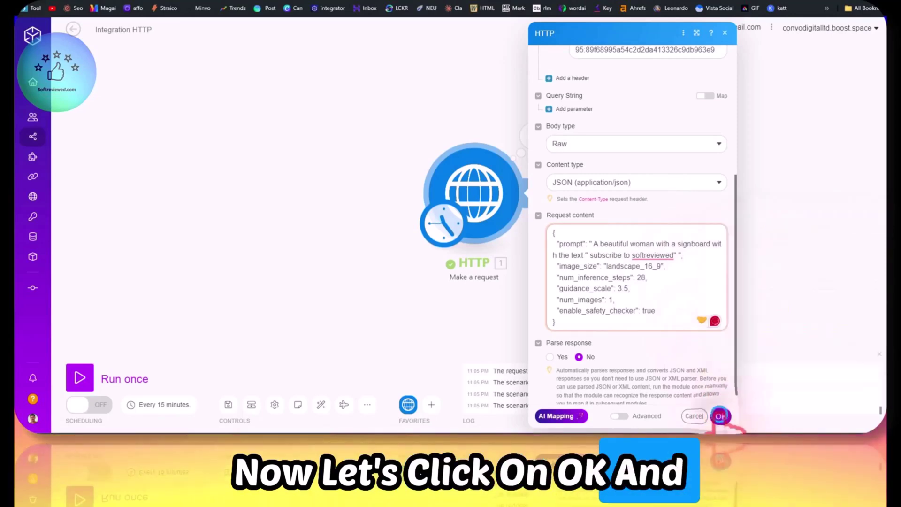
right_click(484, 185)
left_click(505, 198)
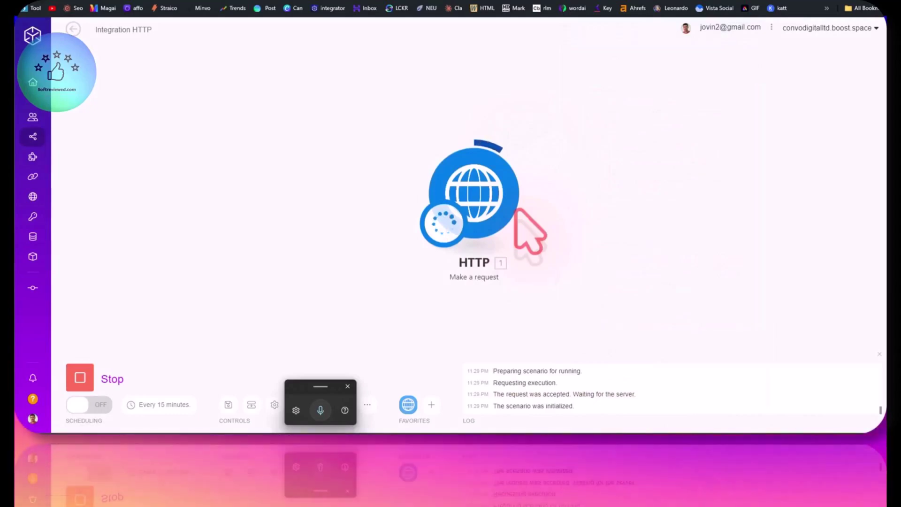
Step: Open the run's output and select the returned fal.media image URL
left_click(533, 137)
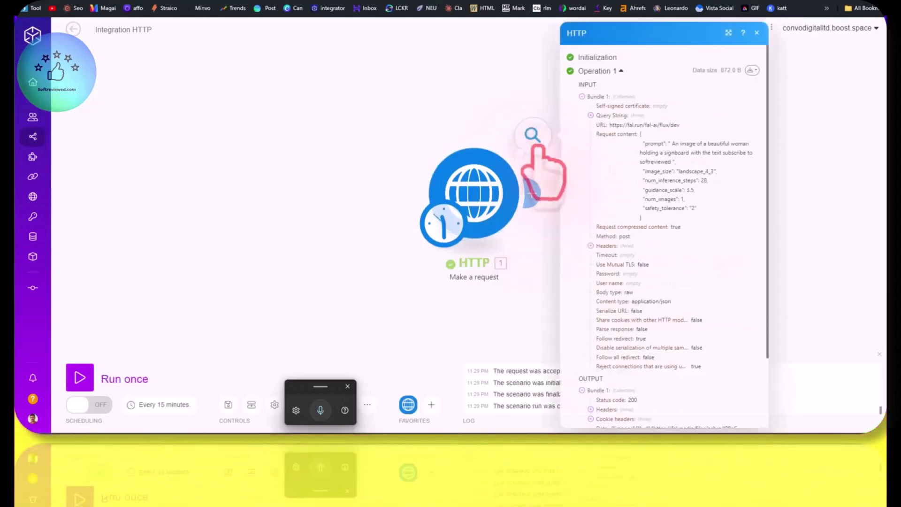
scroll(653, 223, "down", 2)
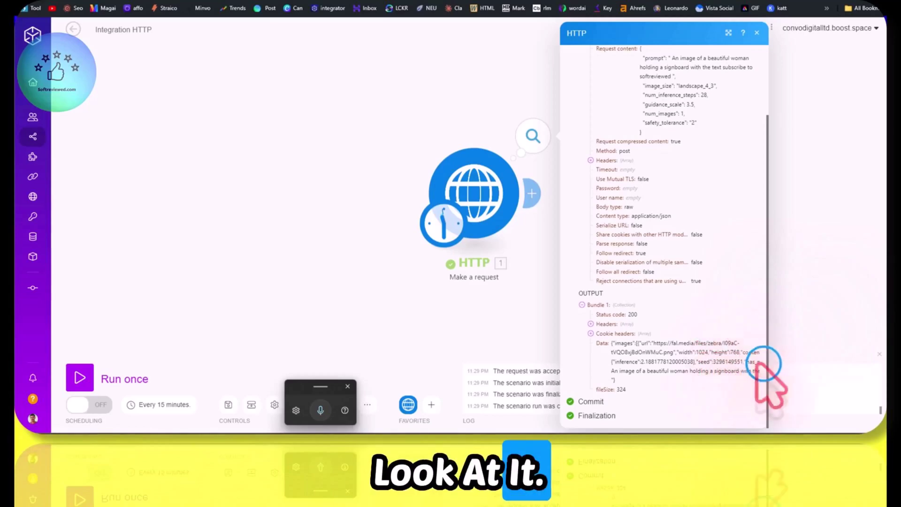
left_click_drag(763, 364, 885, 363)
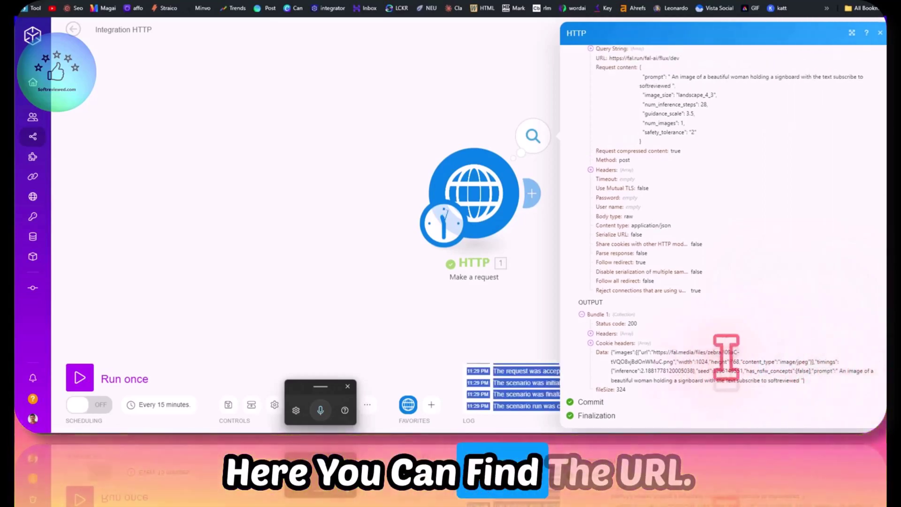
left_click(673, 363)
left_click_drag(633, 369, 610, 357)
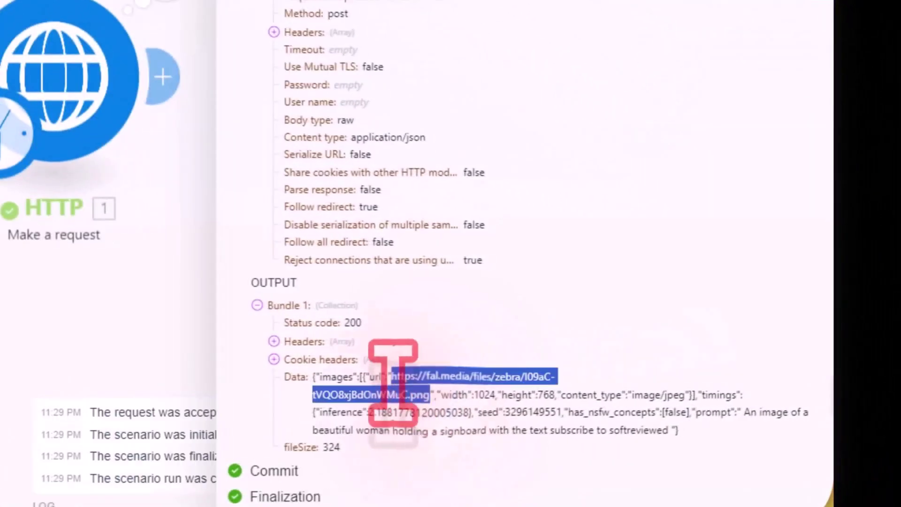